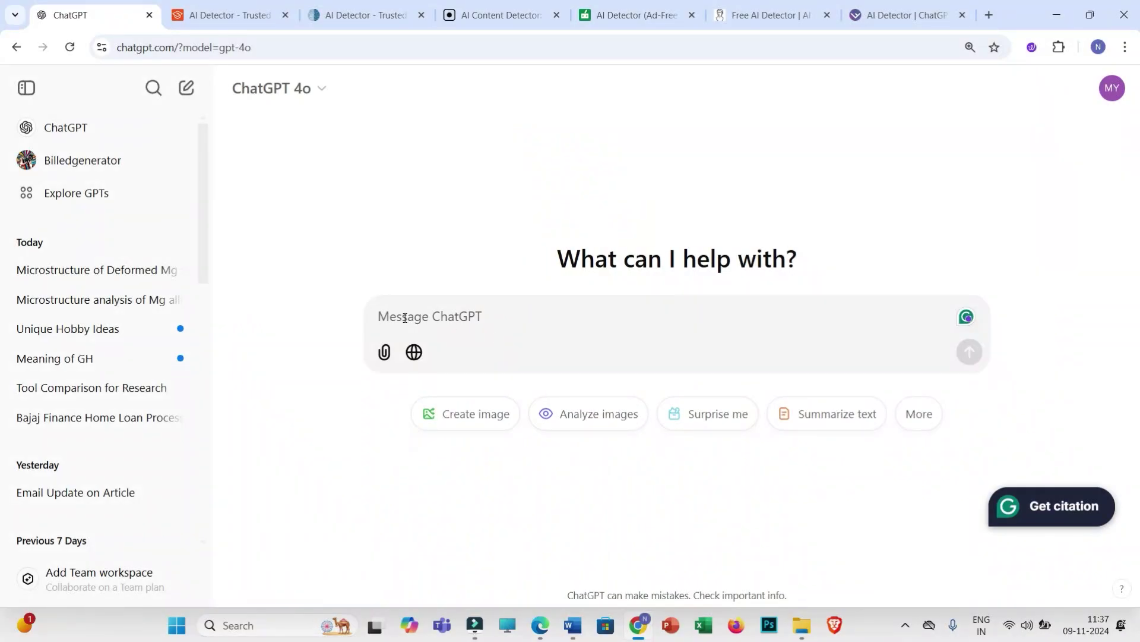
# Send ChatGPT the prompt for a 500-word introduction on rolled magnesium alloy and copy its reply.
pyautogui.write("Write an introduction section for my research paper entitled 'microstructure analysis of severely surface deformed magnesium alloy using rolling' in 500 words")
pyautogui.doubleClick(380, 307)
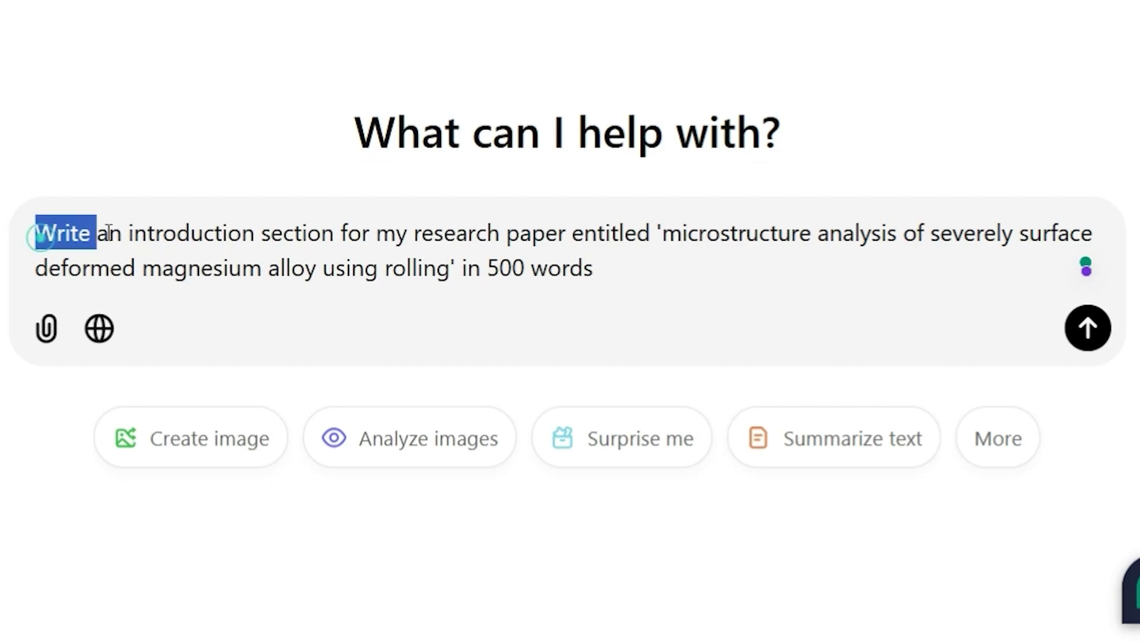
pyautogui.moveTo(109, 232); pyautogui.dragTo(629, 285)
pyautogui.click(704, 261)
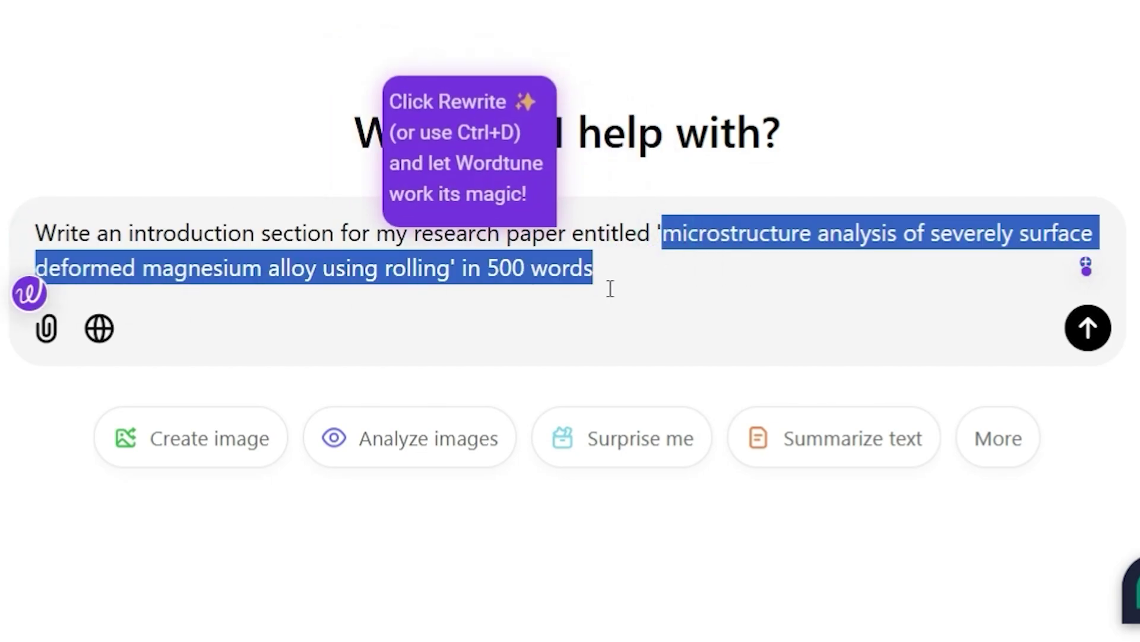
pyautogui.click(610, 289)
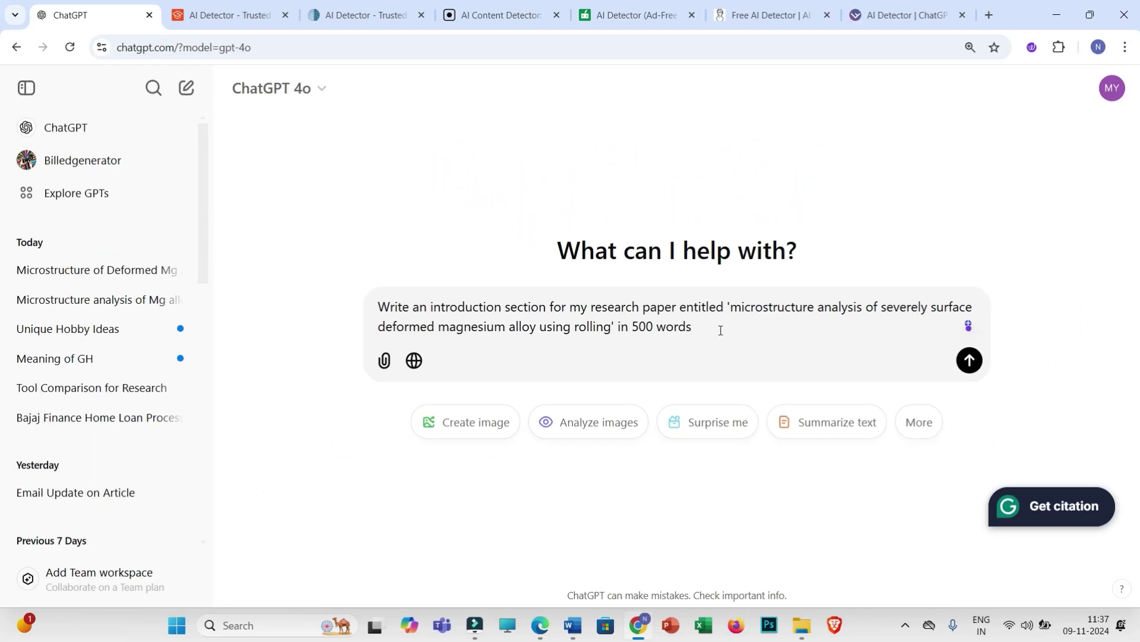
pyautogui.press('Return')
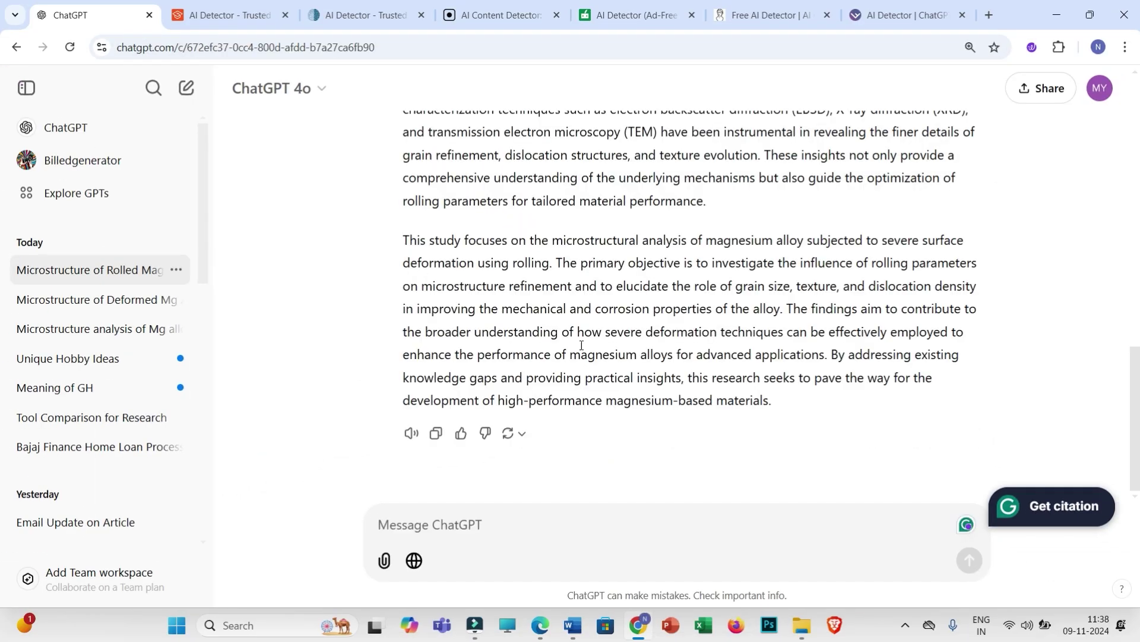
pyautogui.click(442, 433)
# Paste the 463-word introduction into the Word document Test File and save it.
pyautogui.click(573, 626)
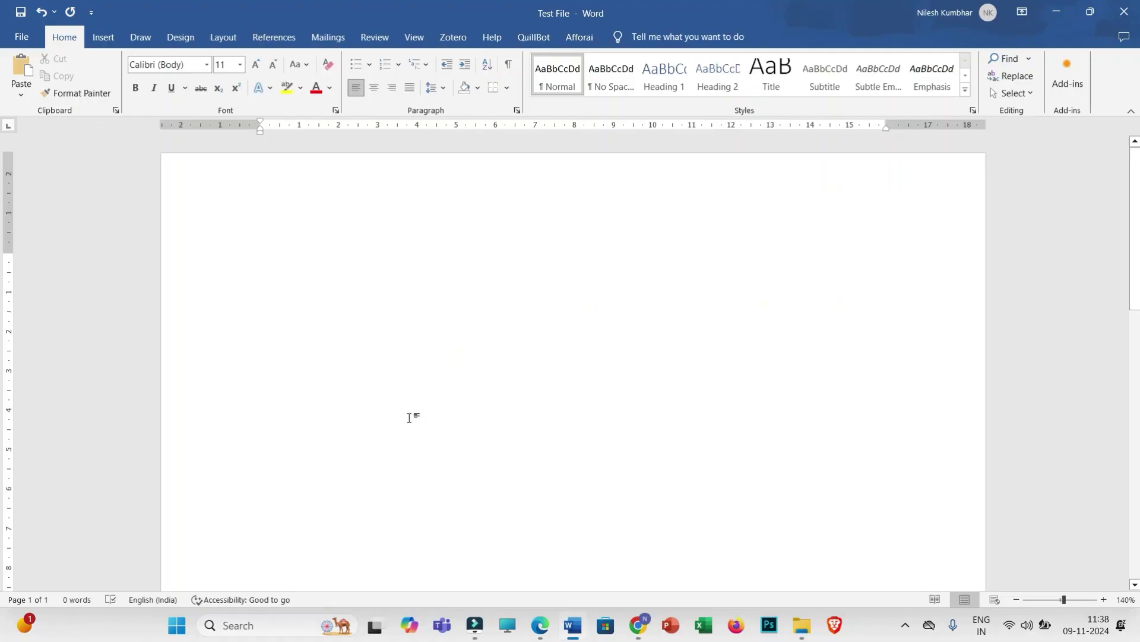
pyautogui.hotkey('ctrl', 'v')
pyautogui.scroll(5, 474, 323)
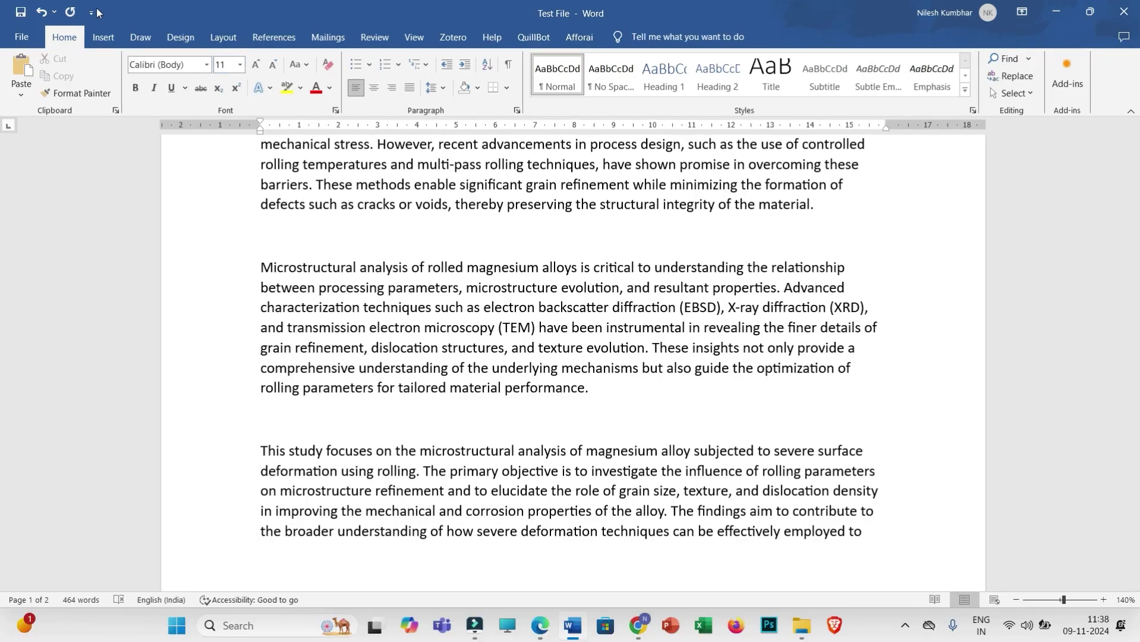
pyautogui.click(21, 12)
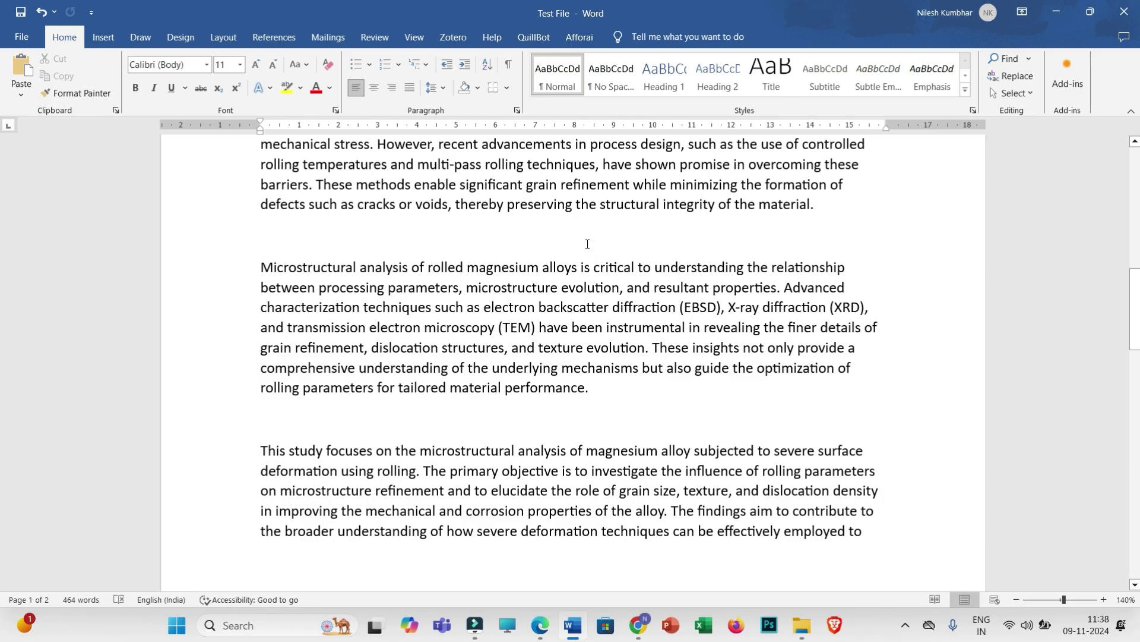
pyautogui.scroll(7, 595, 457)
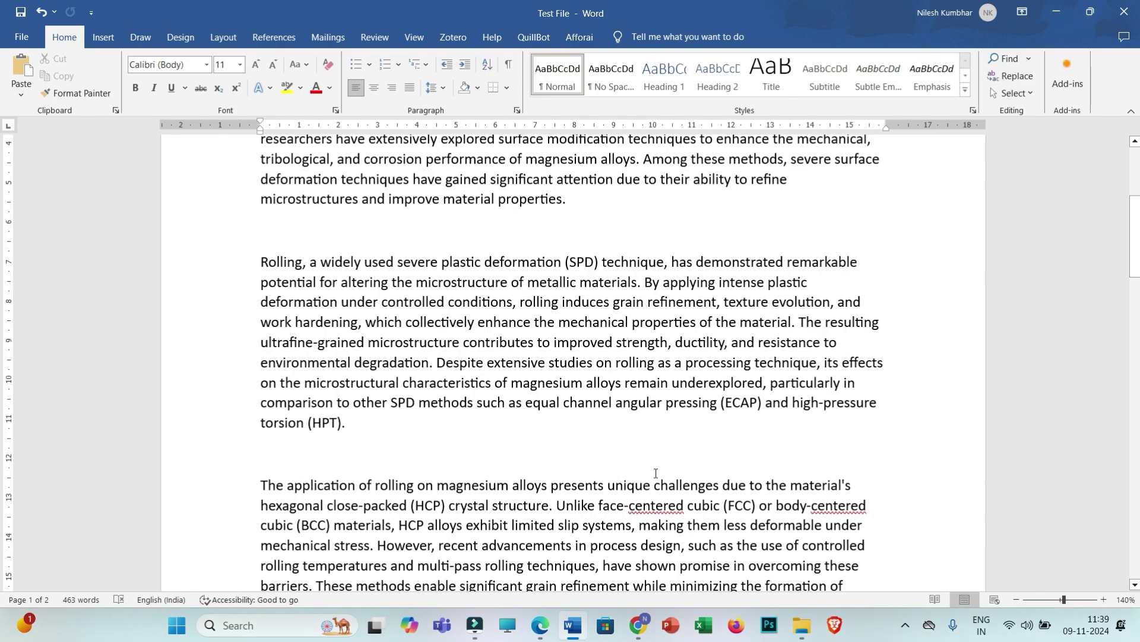
pyautogui.click(639, 624)
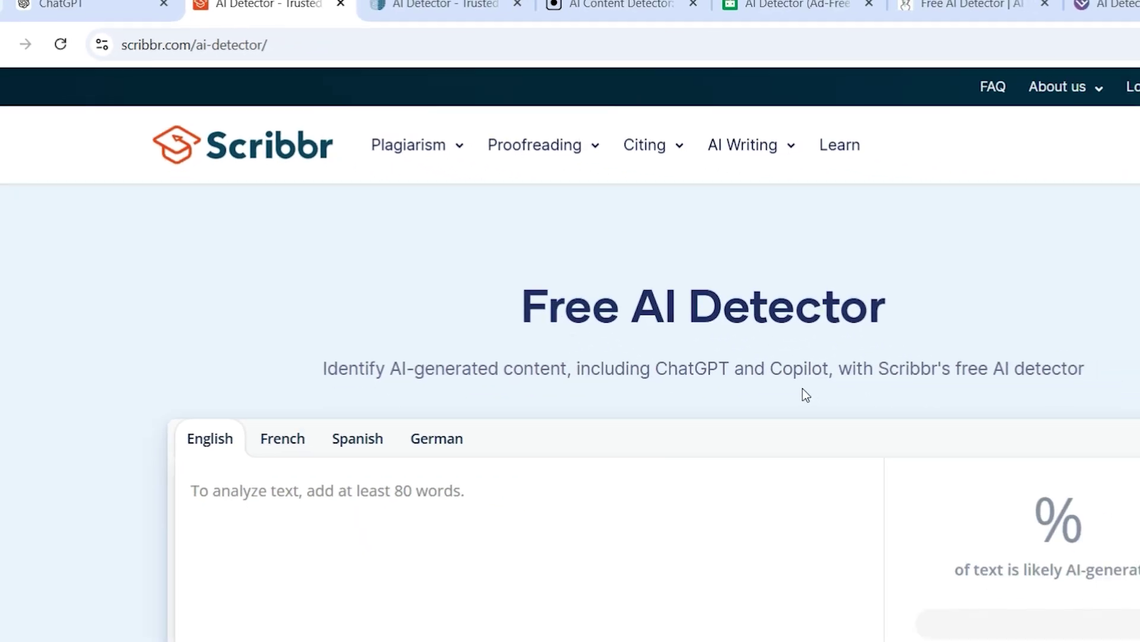
# Review Scribbr's AI Detector page, highlighting its 1,200-word per-submission limit.
pyautogui.scroll(-2, 1139, 612)
pyautogui.scroll(2, 1139, 439)
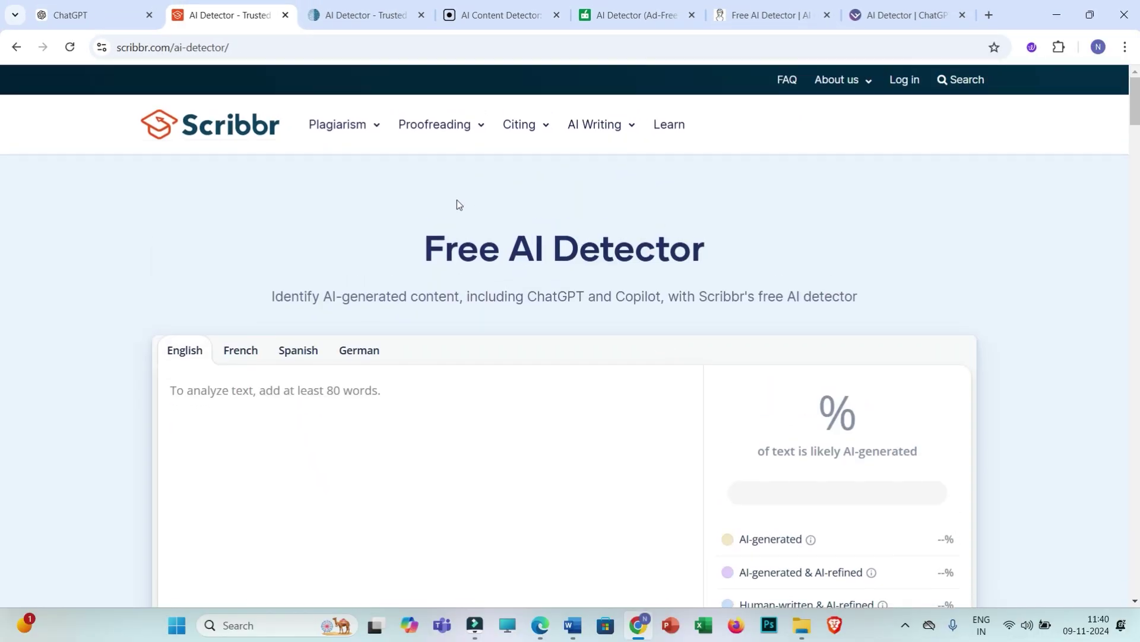
pyautogui.scroll(-12, 530, 329)
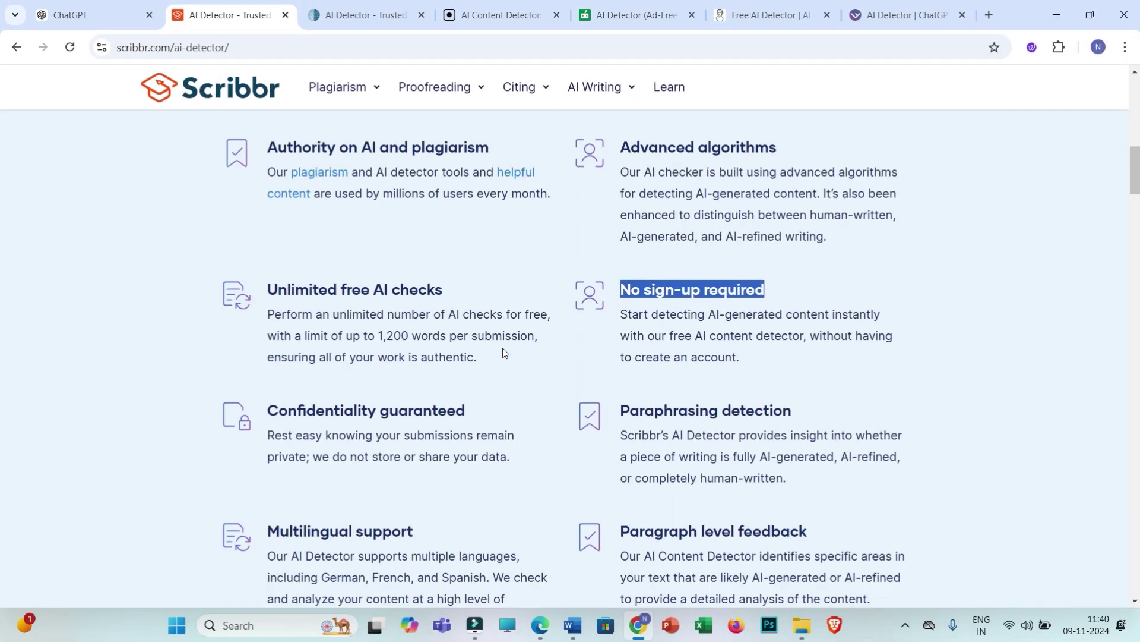
pyautogui.click(502, 360)
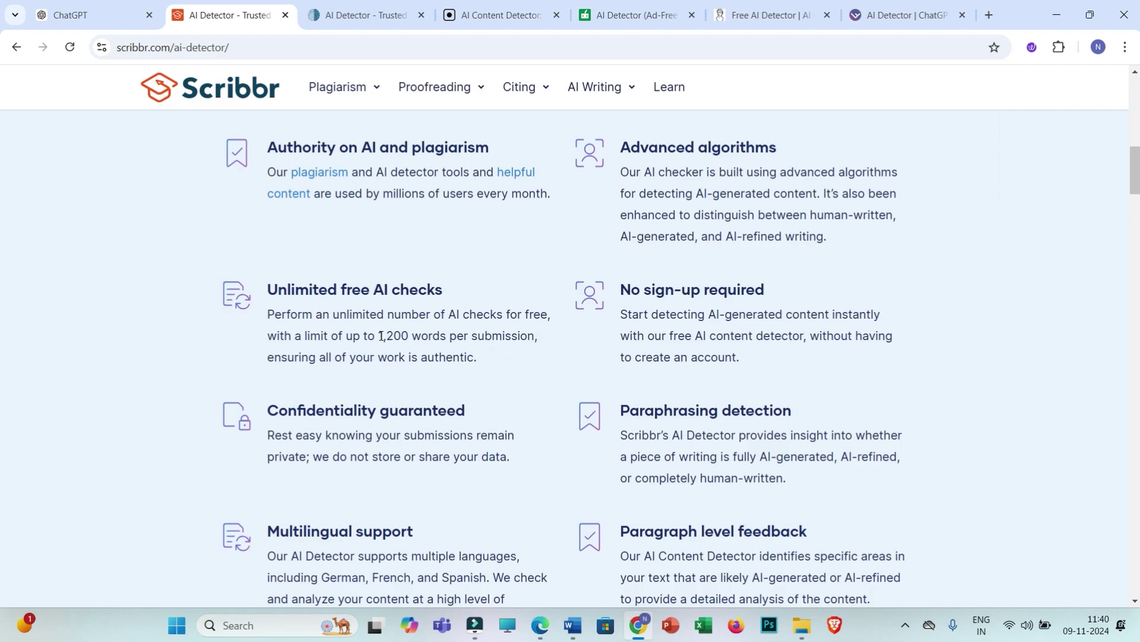
pyautogui.moveTo(380, 335); pyautogui.dragTo(447, 335)
pyautogui.scroll(10, 479, 390)
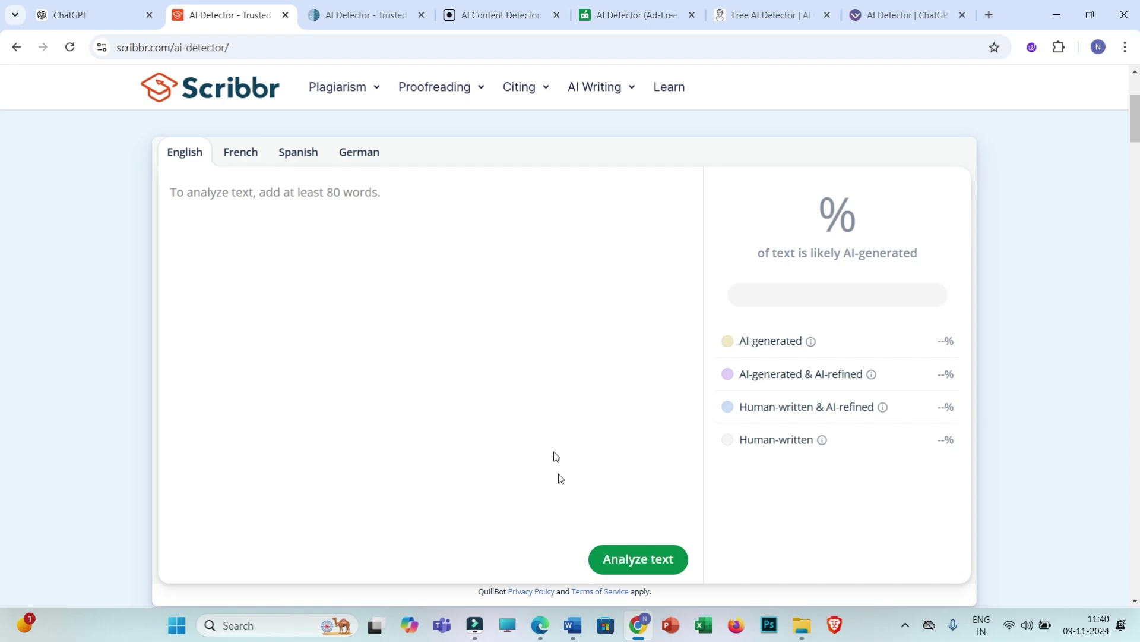
# Paste the introduction from Word into Scribbr and analyze it, getting a 100% AI-generated rating.
pyautogui.click(572, 628)
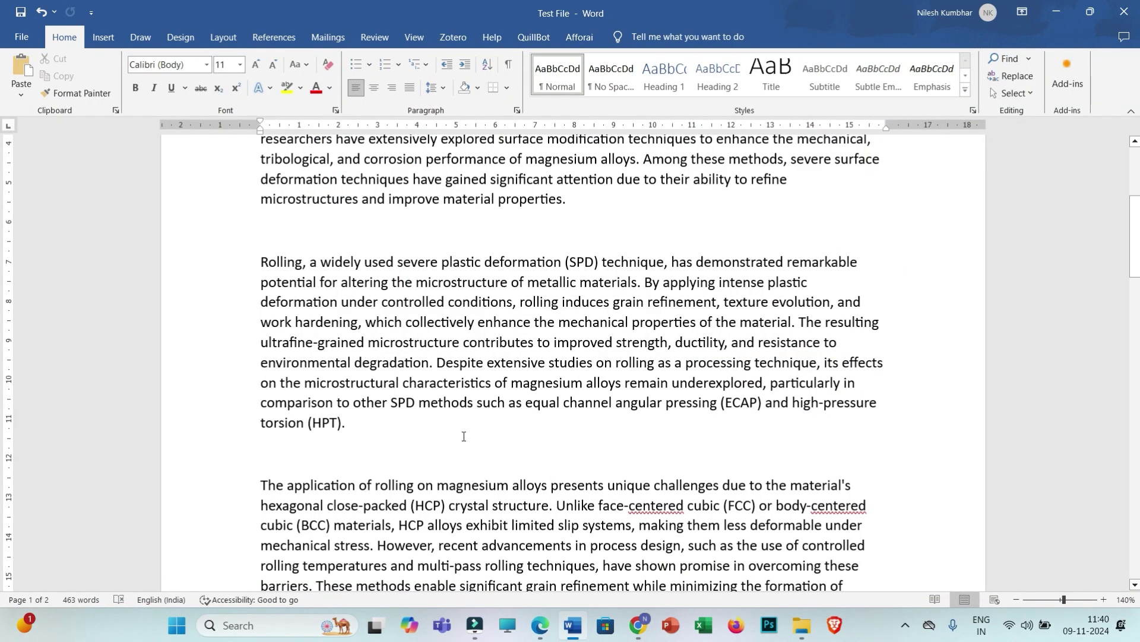
pyautogui.hotkey('ctrl', 'a')
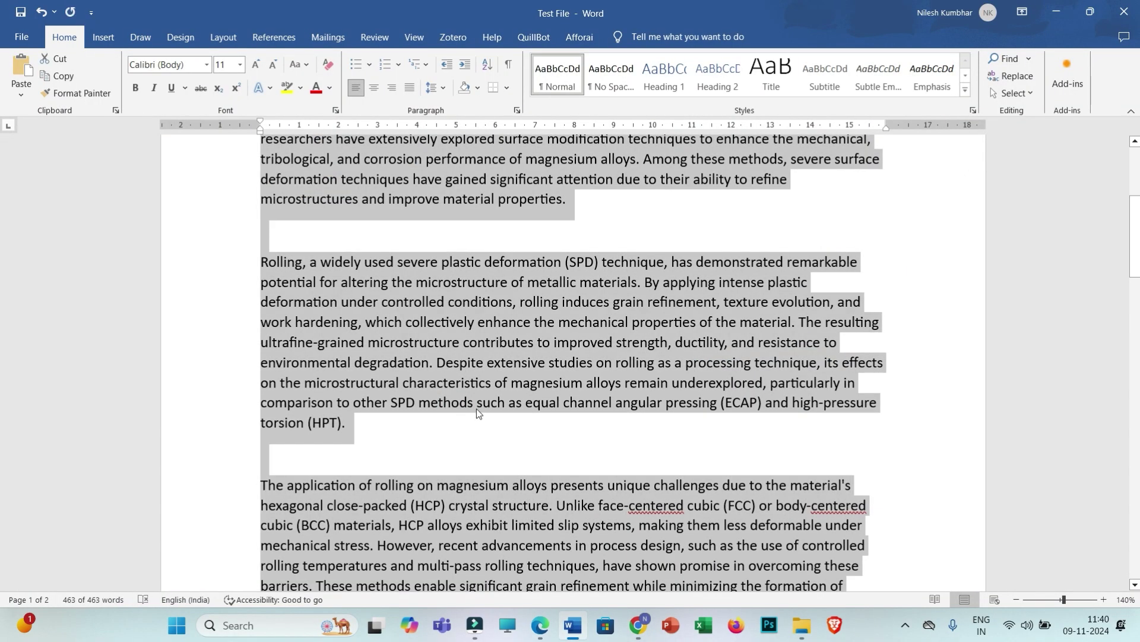
pyautogui.click(638, 624)
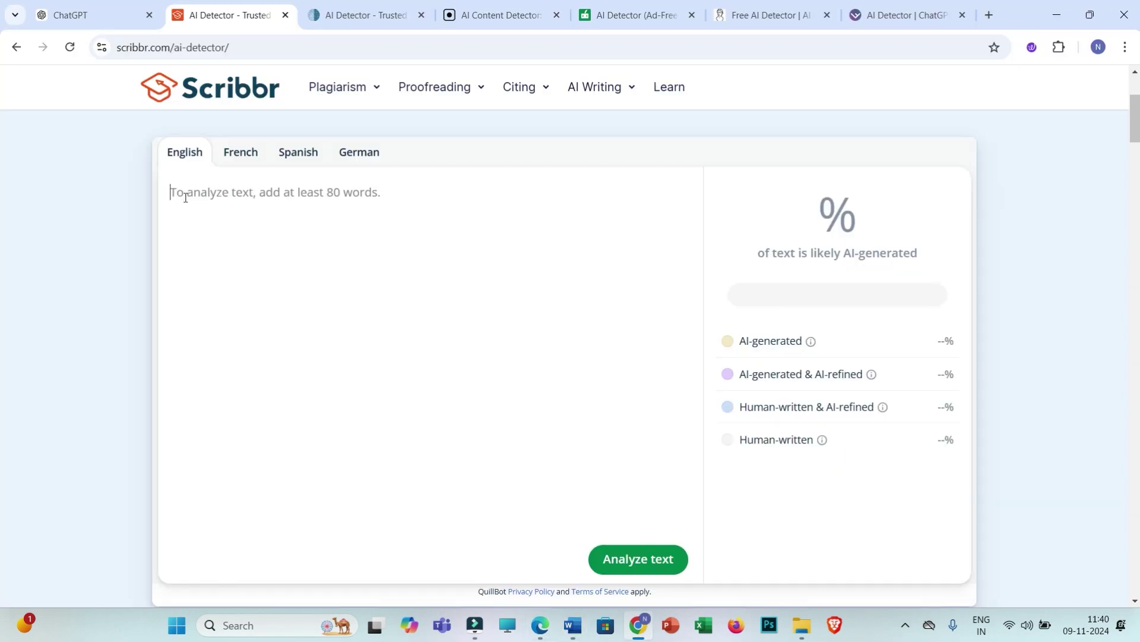
pyautogui.hotkey('ctrl', 'v')
pyautogui.scroll(-10, 452, 350)
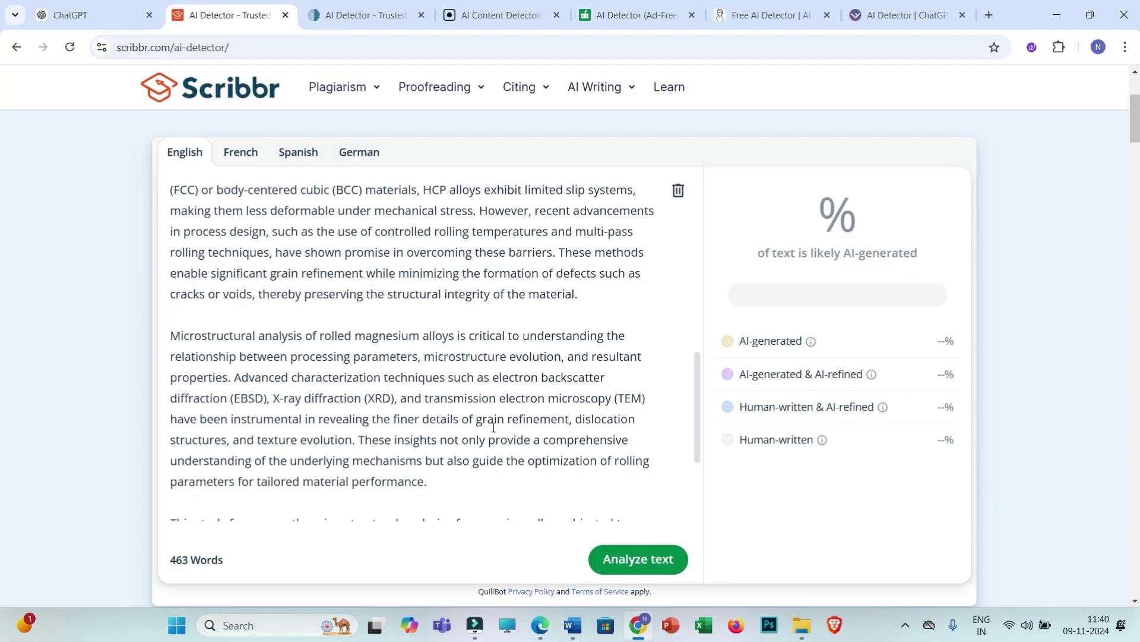
pyautogui.scroll(-3, 493, 426)
pyautogui.click(635, 565)
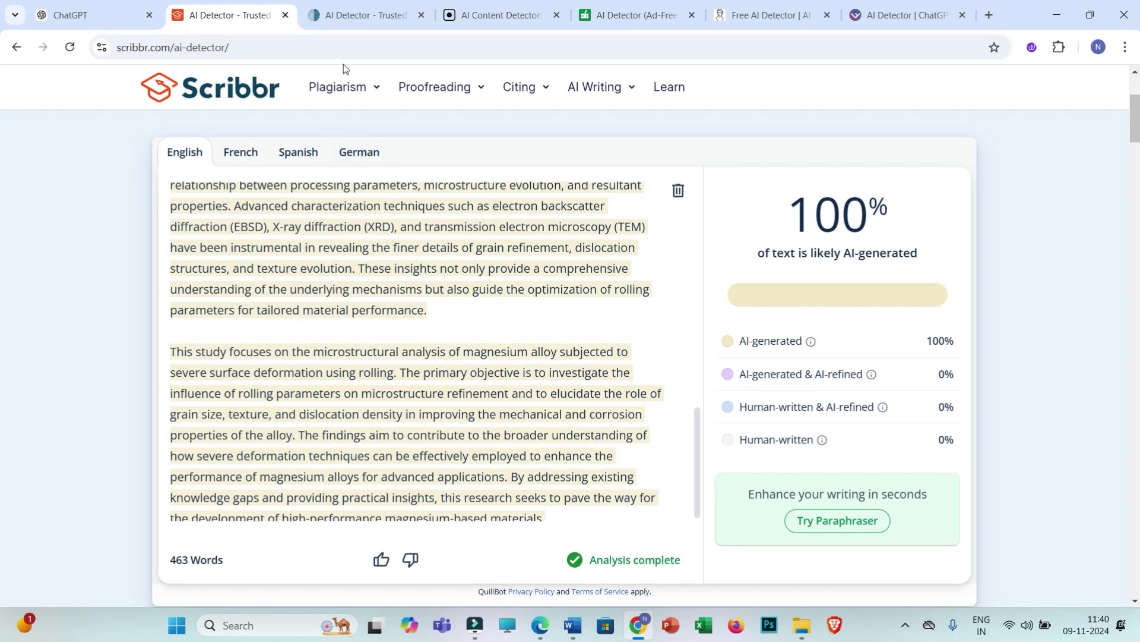
pyautogui.click(361, 16)
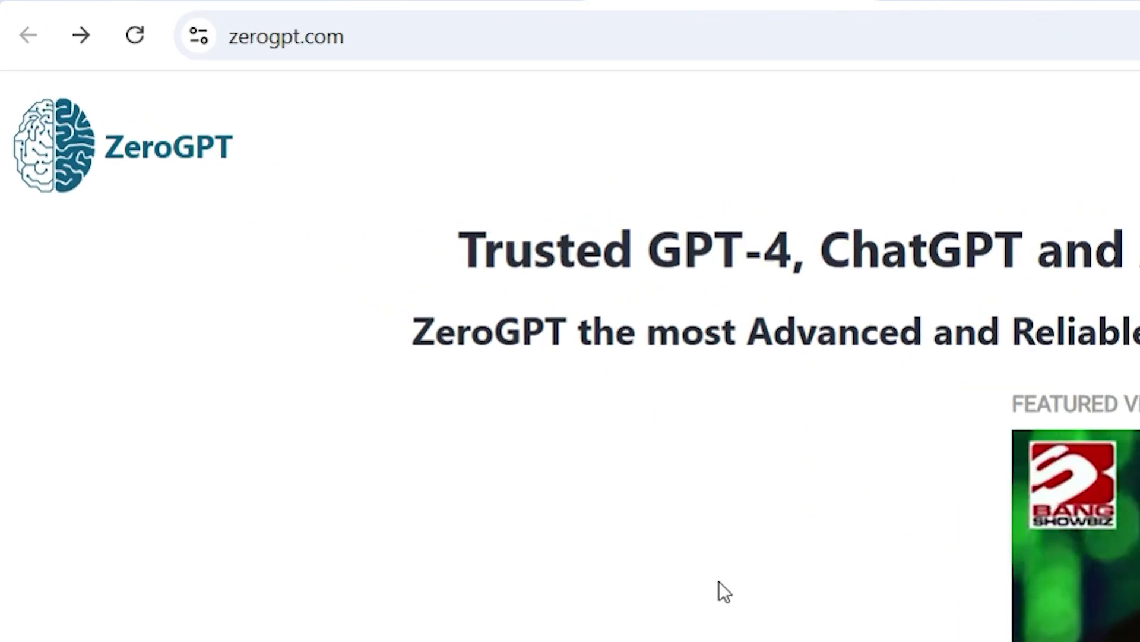
# Paste the introduction into ZeroGPT and run detection, which returns 100% AI GPT.
pyautogui.scroll(-3, 846, 622)
pyautogui.scroll(-2, 846, 622)
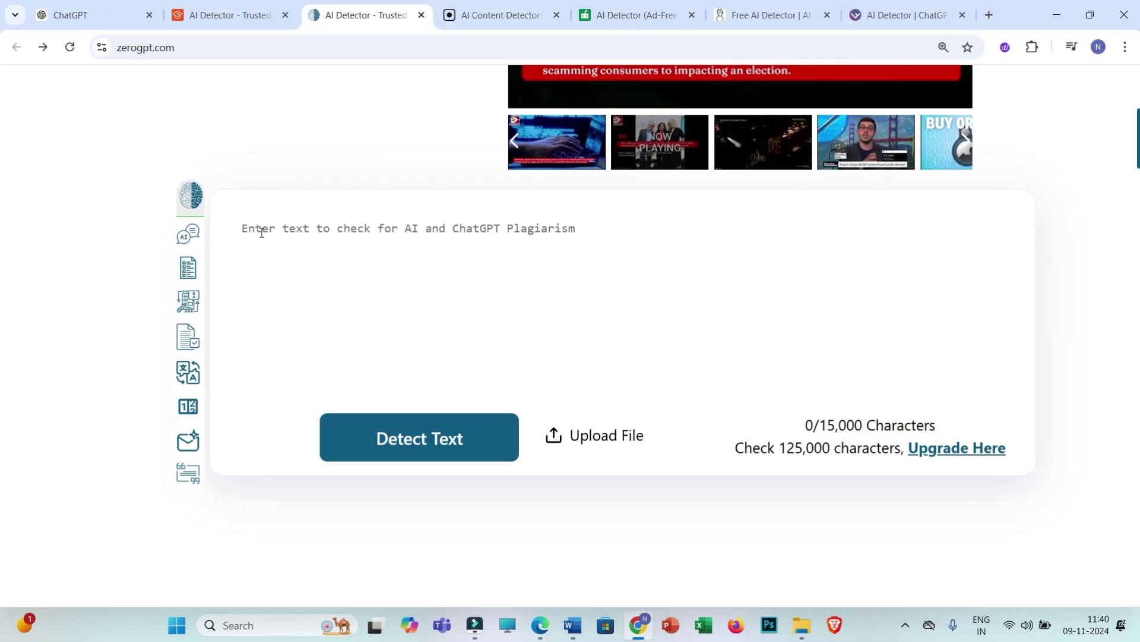
pyautogui.click(262, 232)
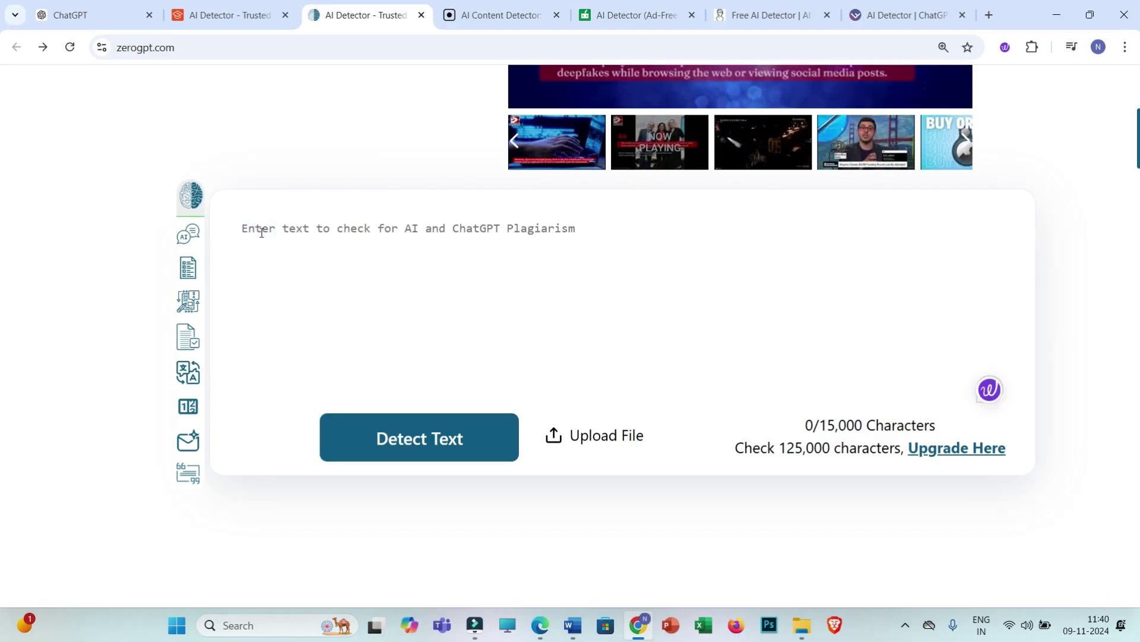
pyautogui.hotkey('ctrl', 'v')
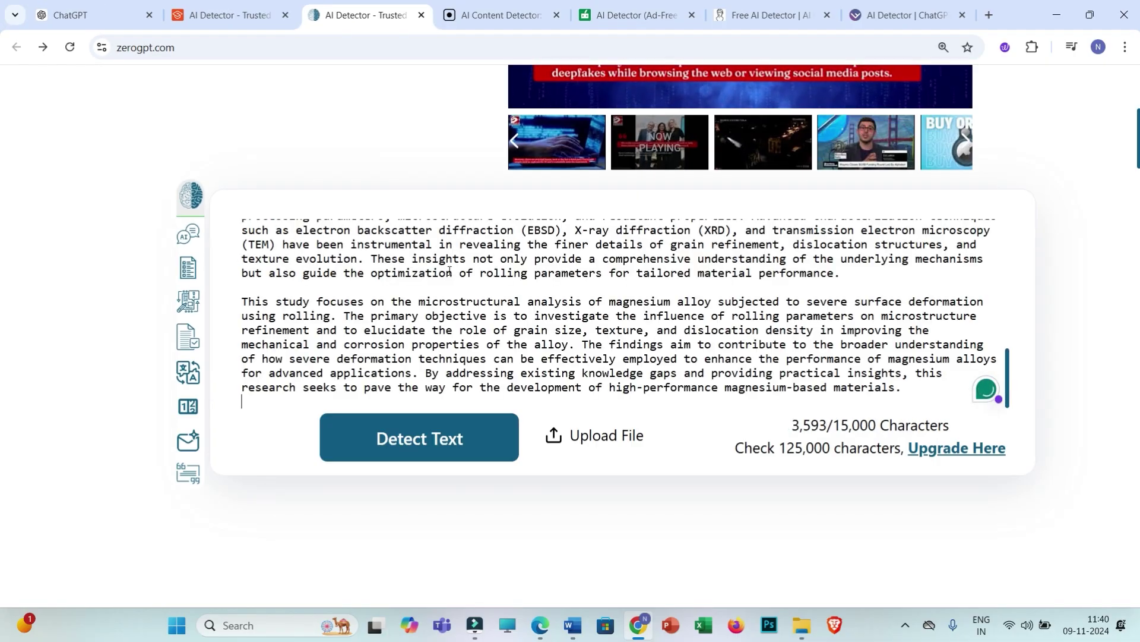
pyautogui.scroll(2, 577, 355)
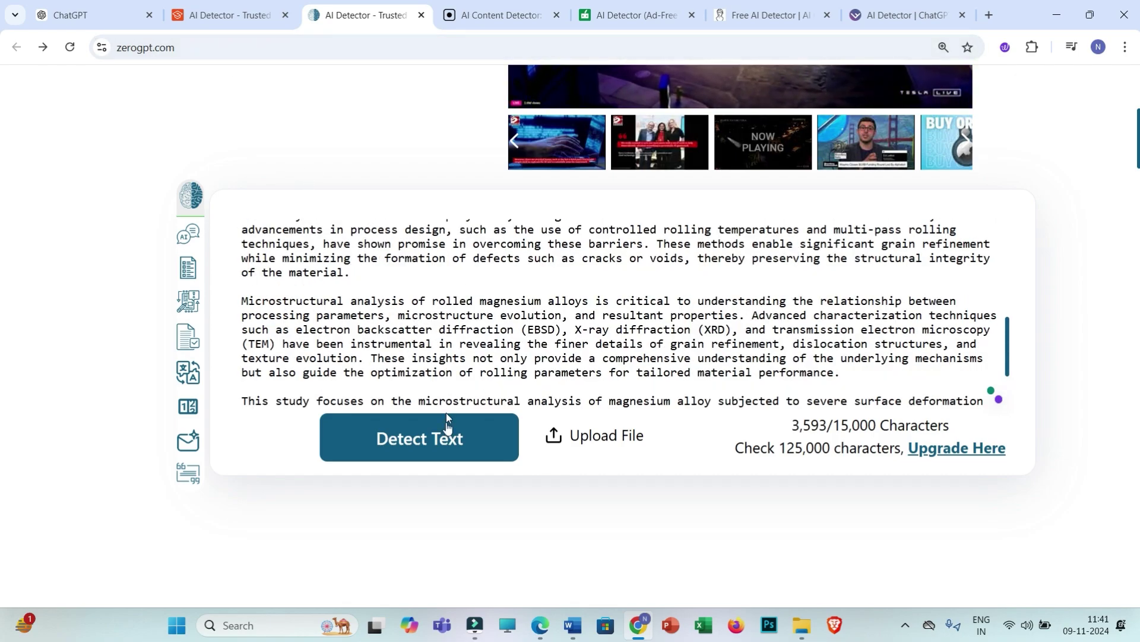
pyautogui.click(401, 448)
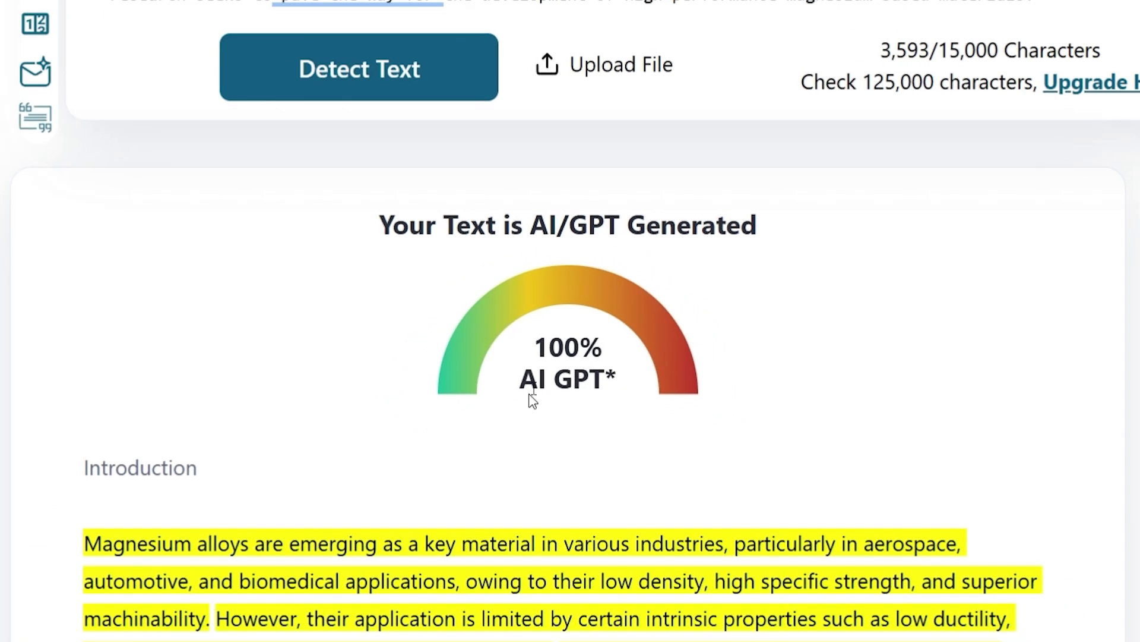
# Highlight ZeroGPT's character counter showing 3,593 used of the 15,000-character limit.
pyautogui.scroll(3, 653, 380)
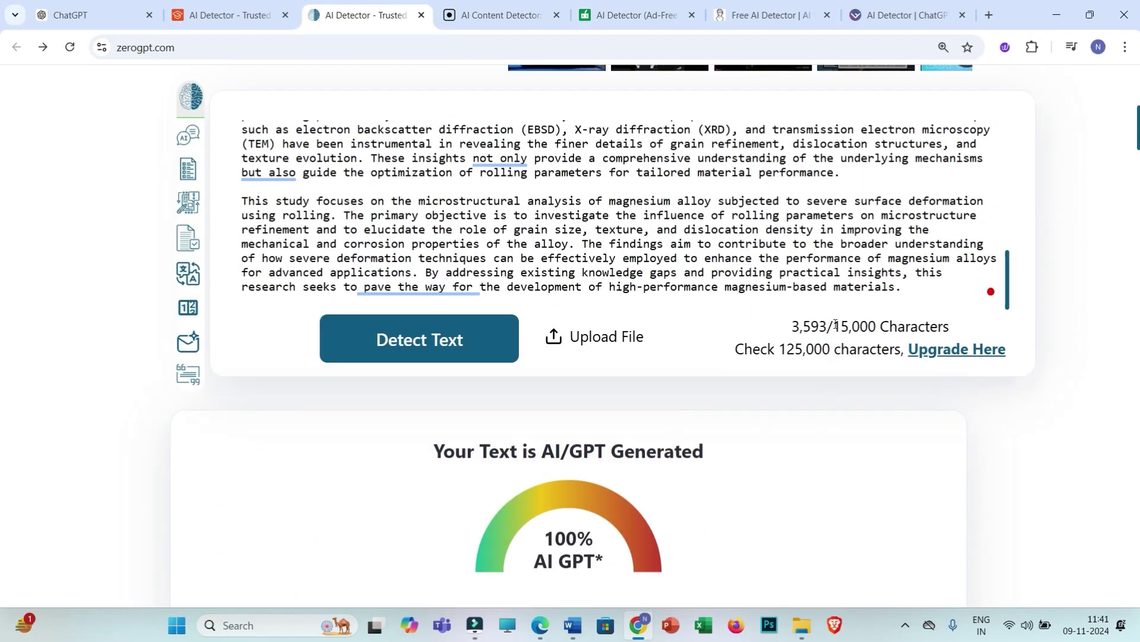
pyautogui.moveTo(836, 324); pyautogui.dragTo(964, 336)
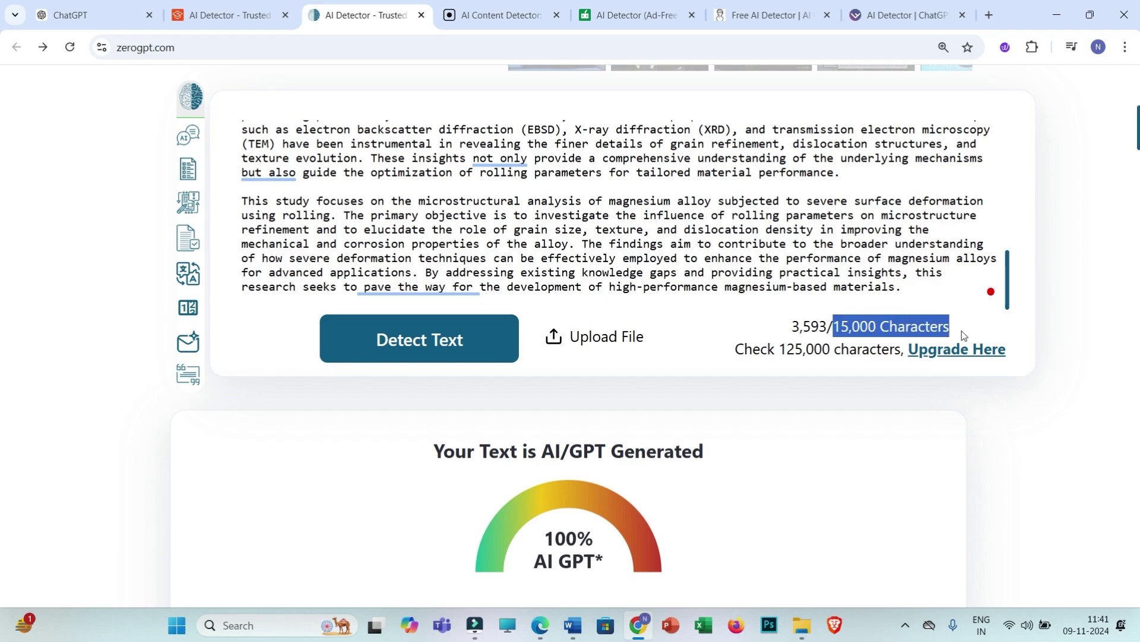
pyautogui.click(788, 332)
pyautogui.doubleClick(795, 332)
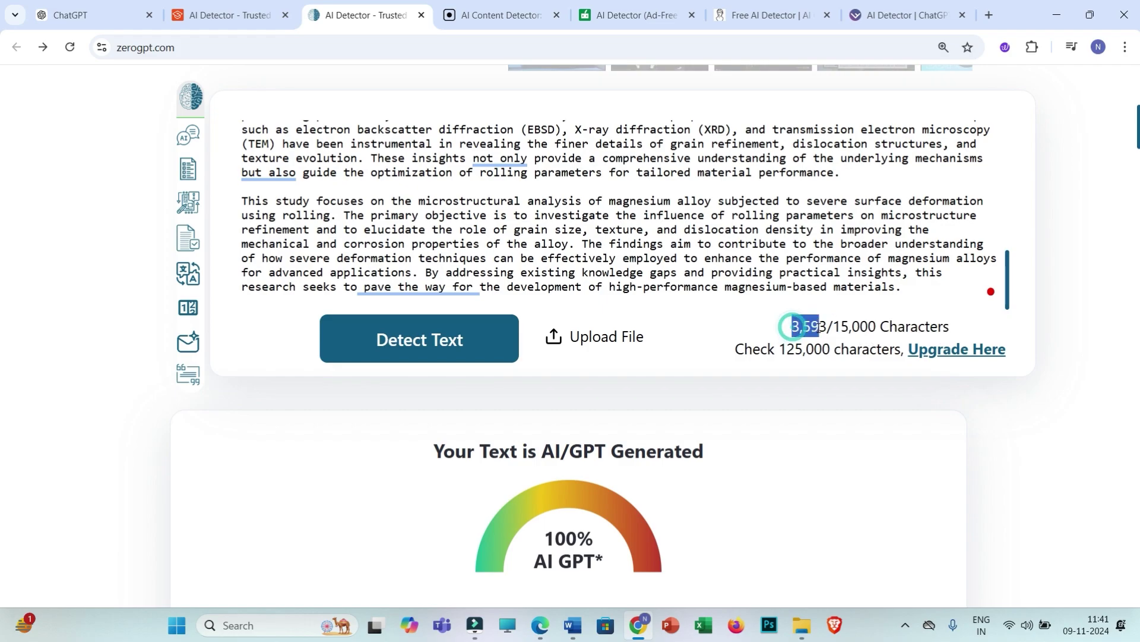
pyautogui.click(871, 328)
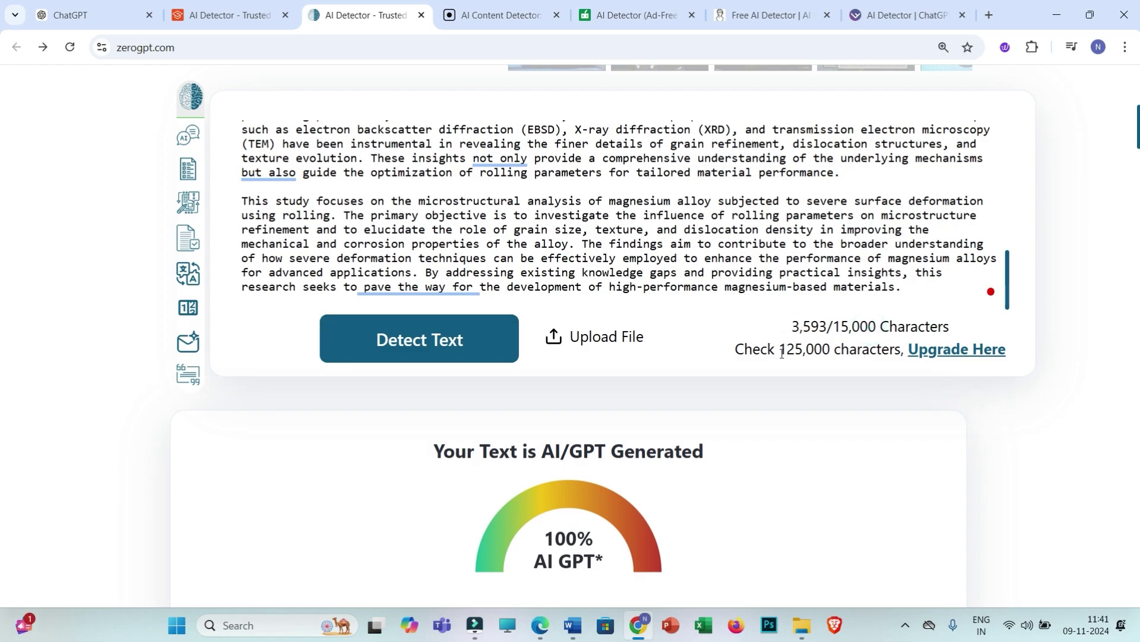
pyautogui.moveTo(833, 328); pyautogui.dragTo(873, 328)
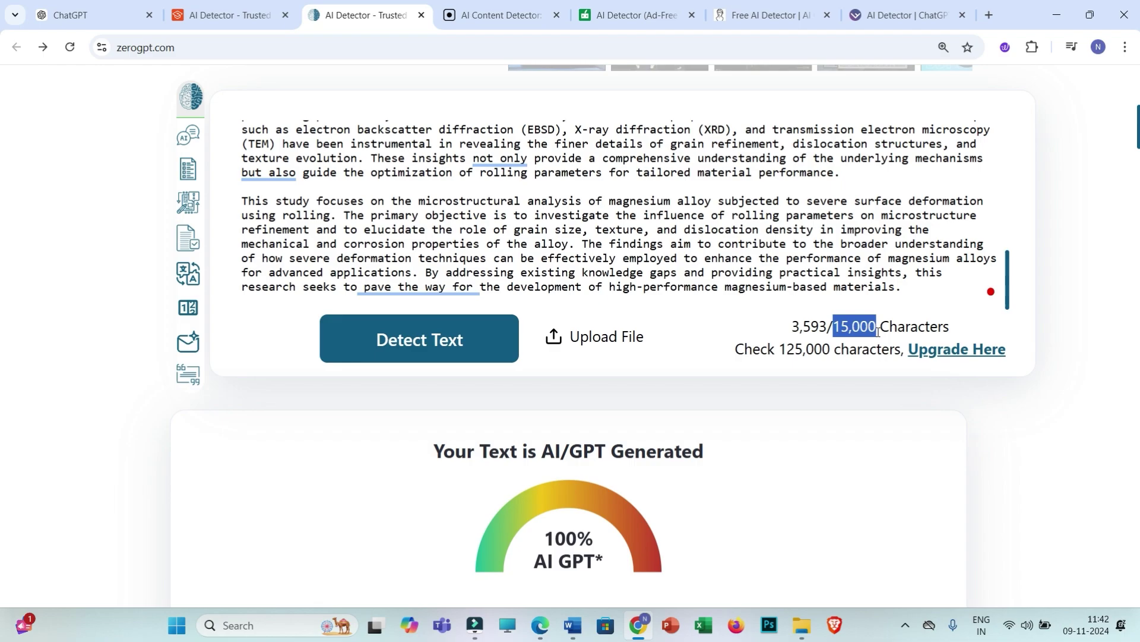
pyautogui.scroll(3, 734, 417)
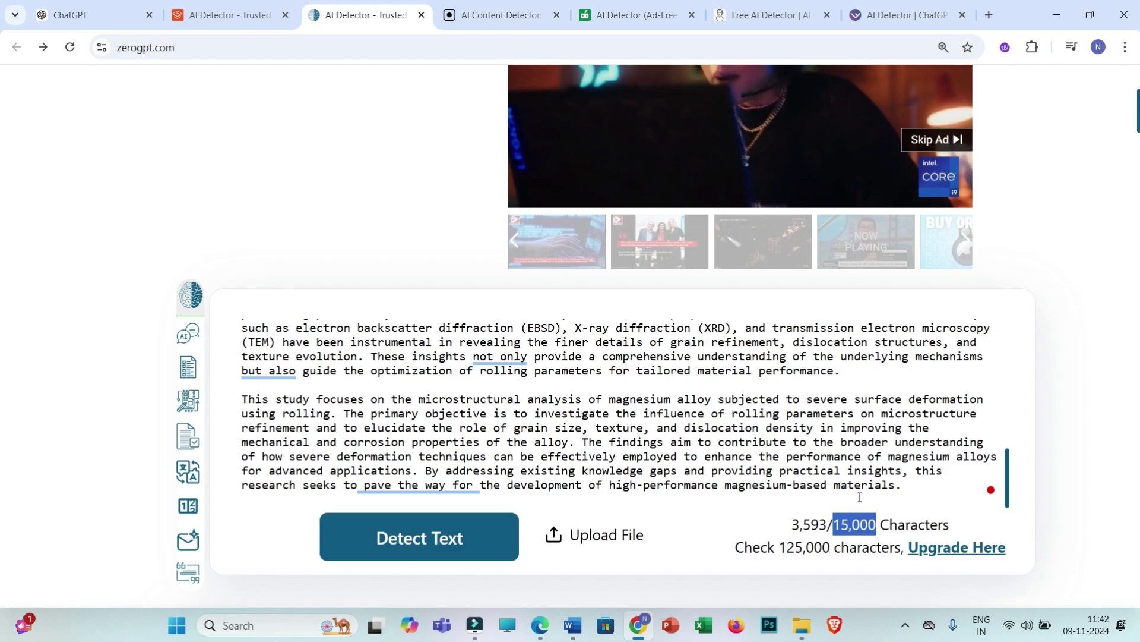
pyautogui.scroll(-2, 881, 494)
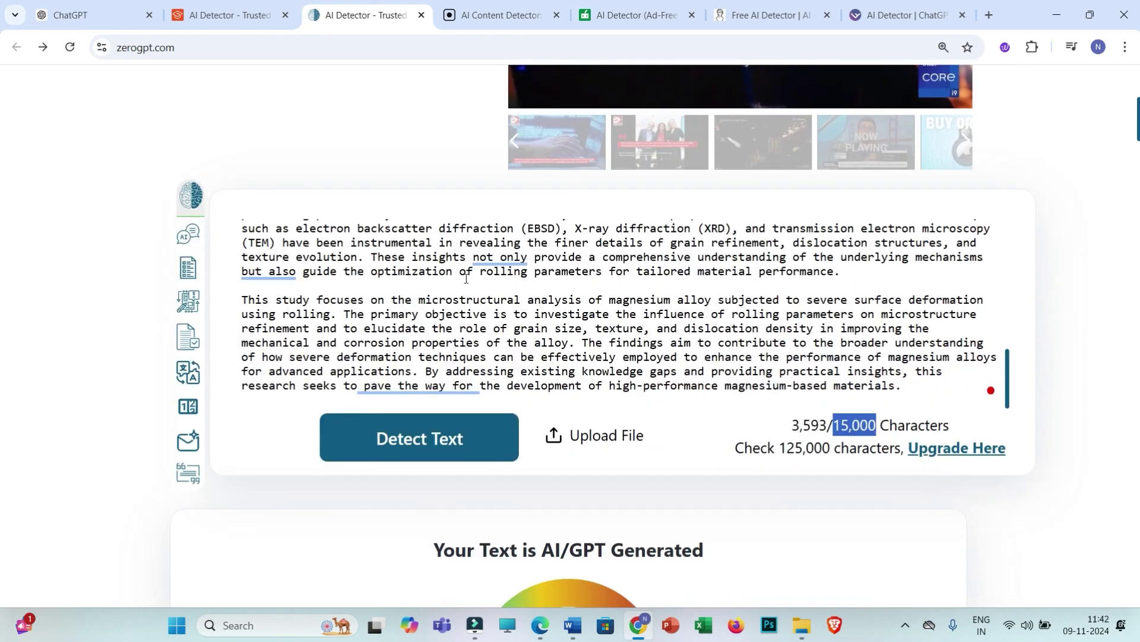
pyautogui.click(497, 16)
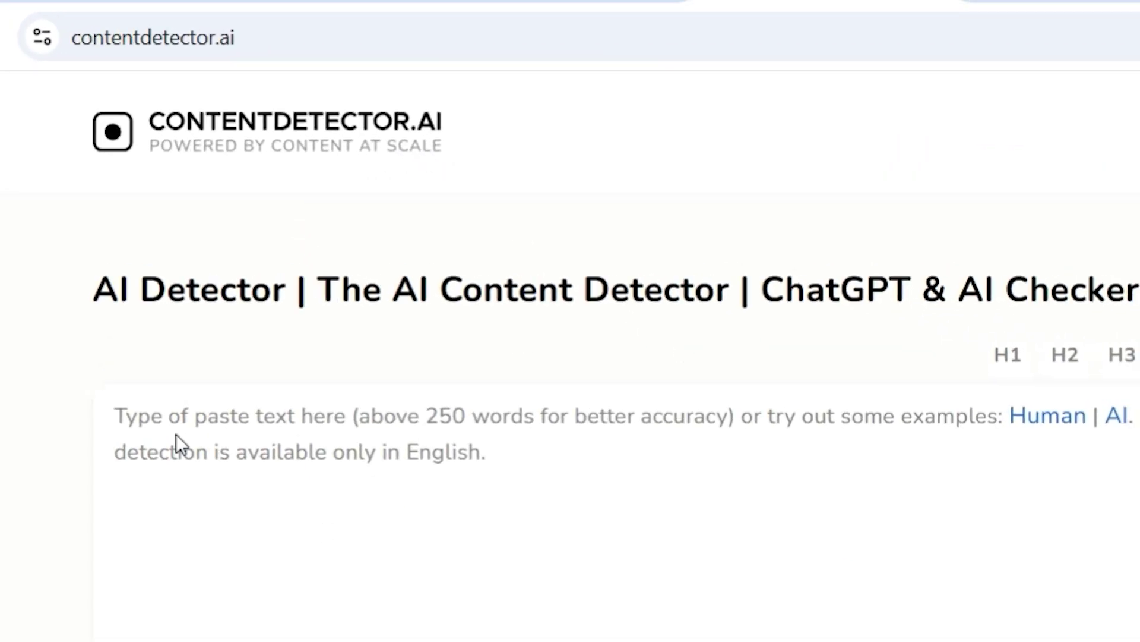
# Scan the introduction in ContentDetector.AI, yielding 50.00% probability and a Likely Human label.
pyautogui.click(145, 423)
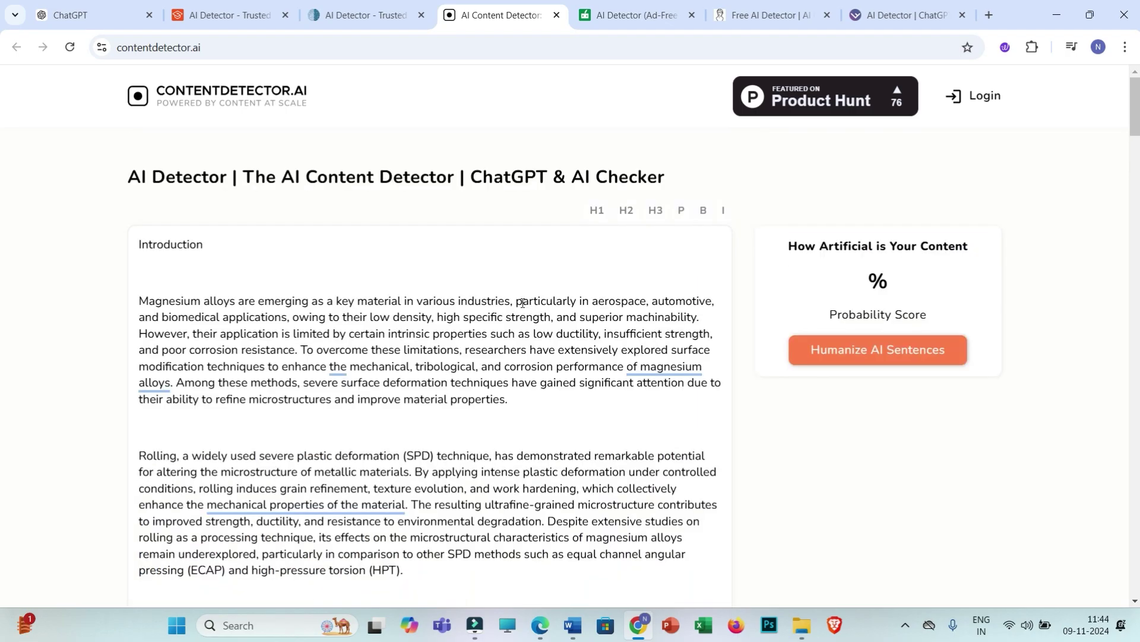
pyautogui.scroll(-15, 522, 303)
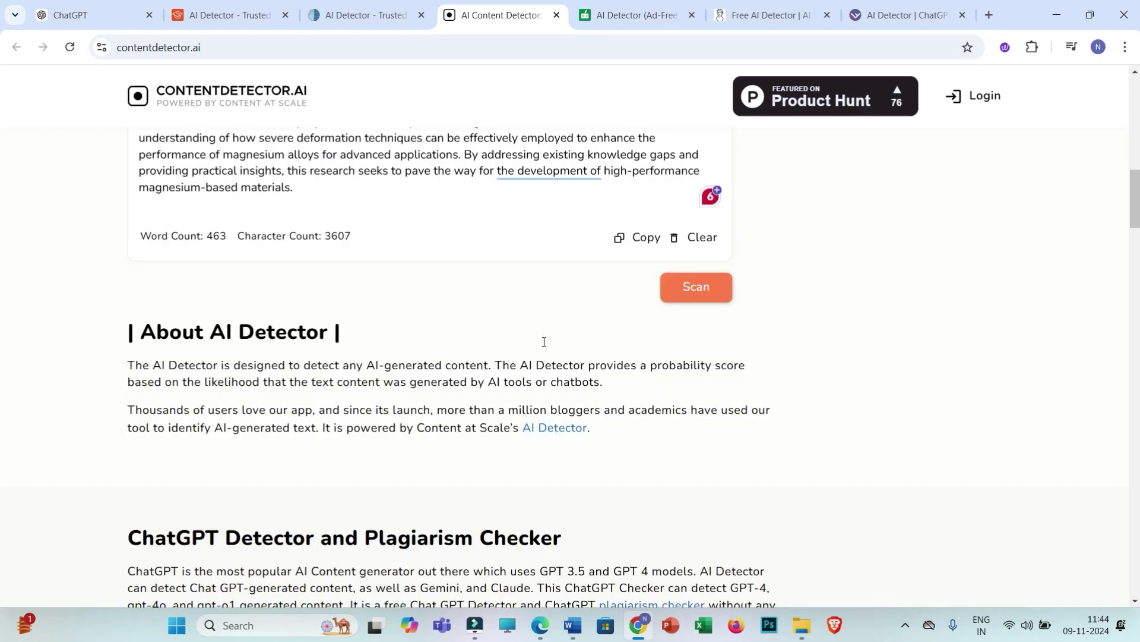
pyautogui.click(695, 261)
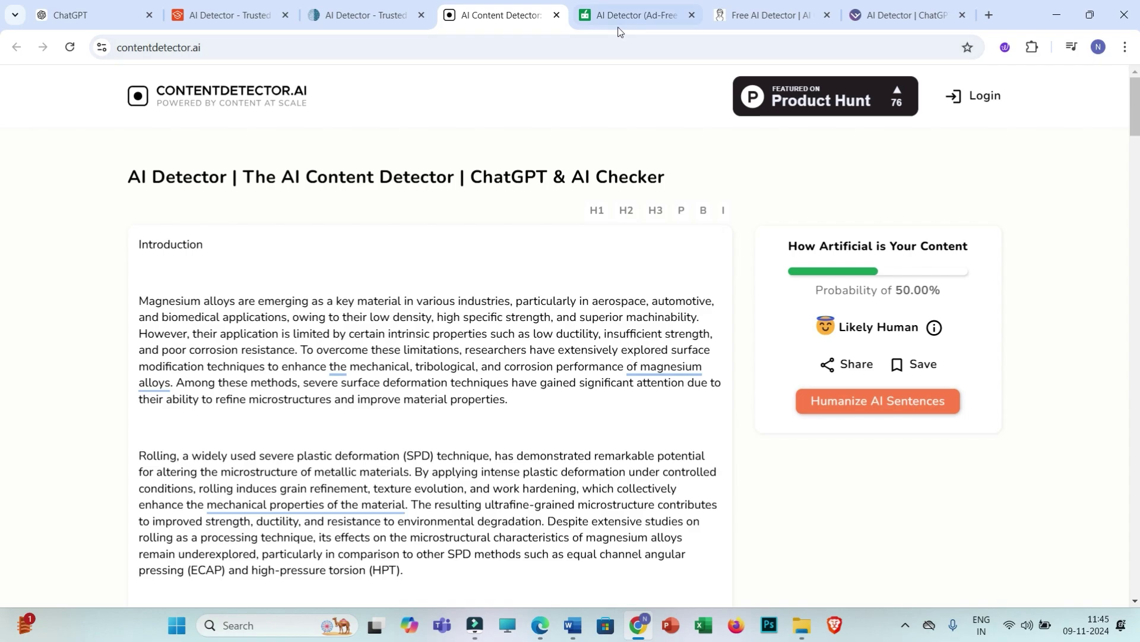
# Paste the introduction into QuillBot's AI Detector and analyze it: 100% AI-generated, 0% human-written.
pyautogui.click(628, 16)
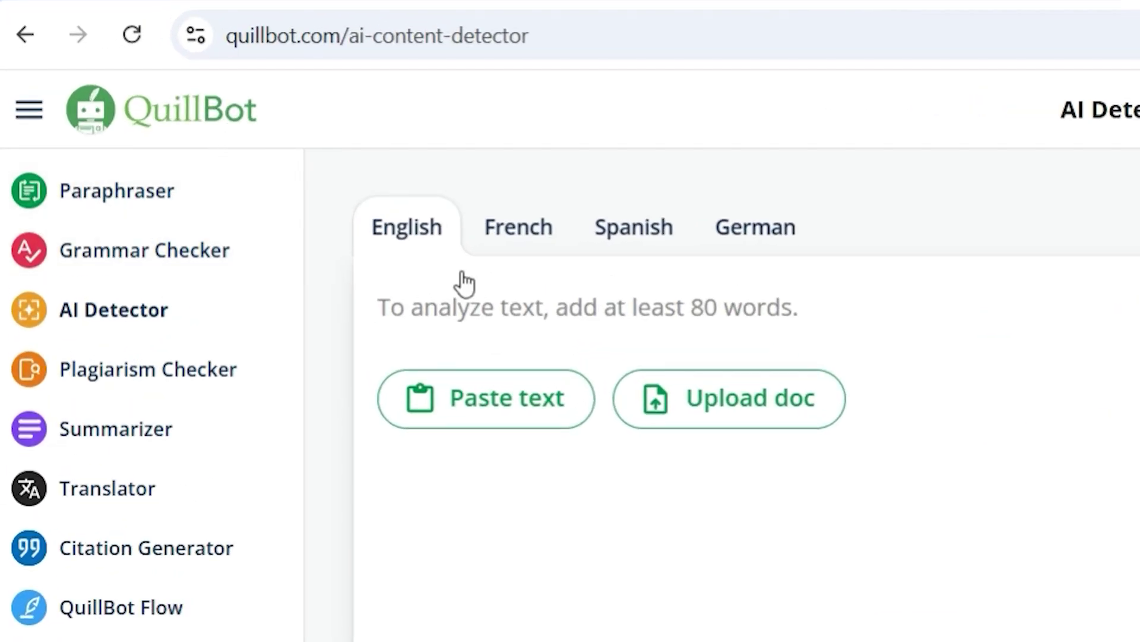
pyautogui.click(492, 310)
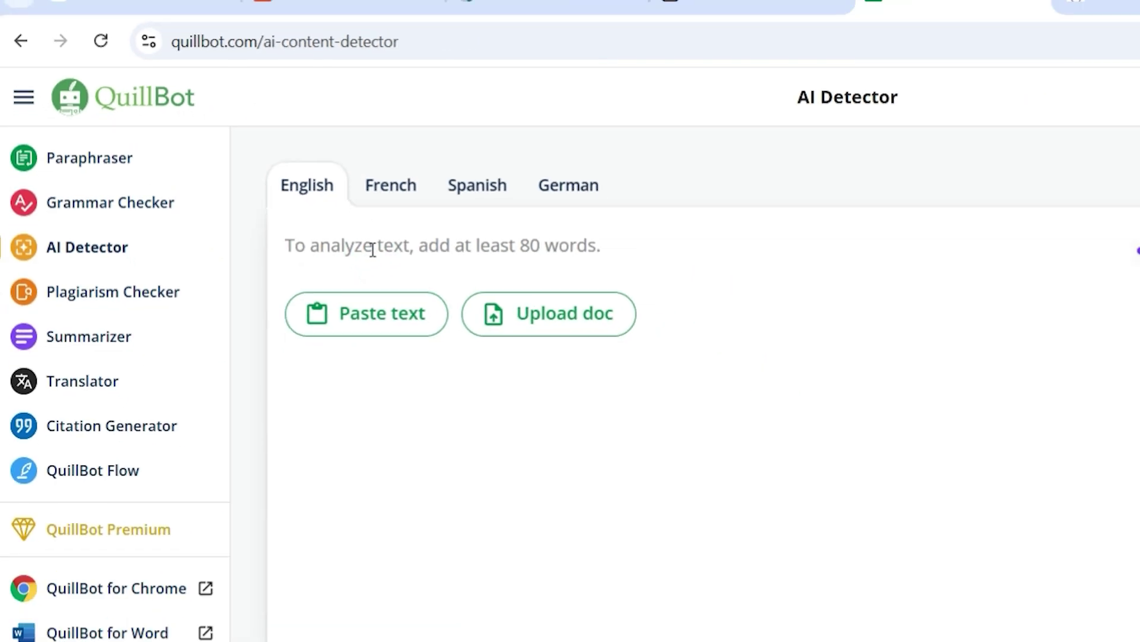
pyautogui.hotkey('ctrl', 'v')
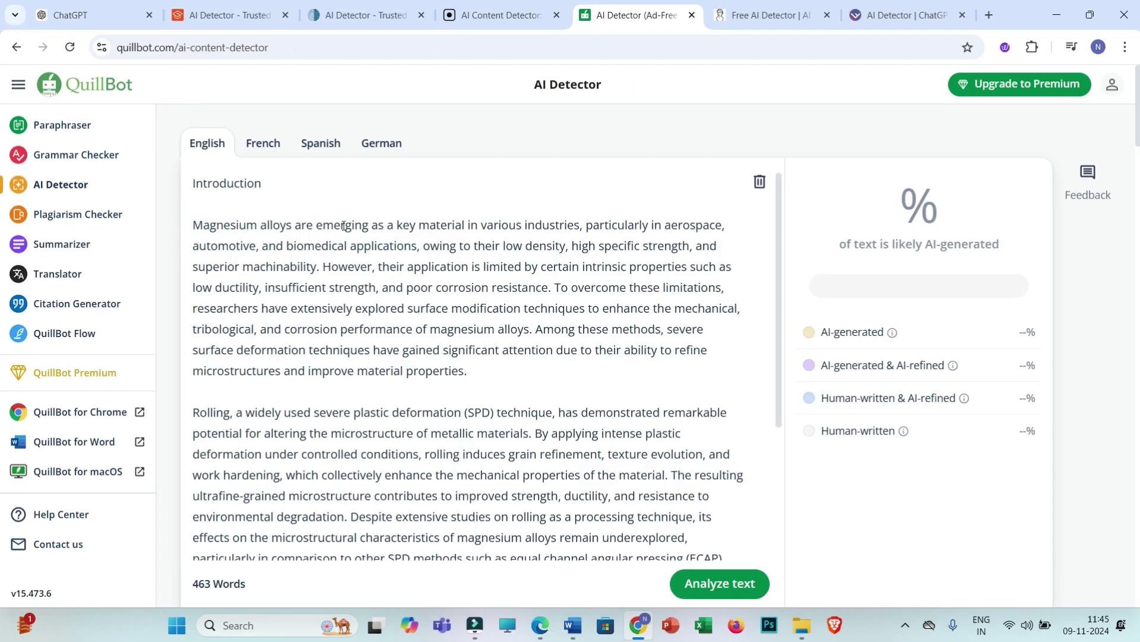
pyautogui.scroll(-3, 610, 346)
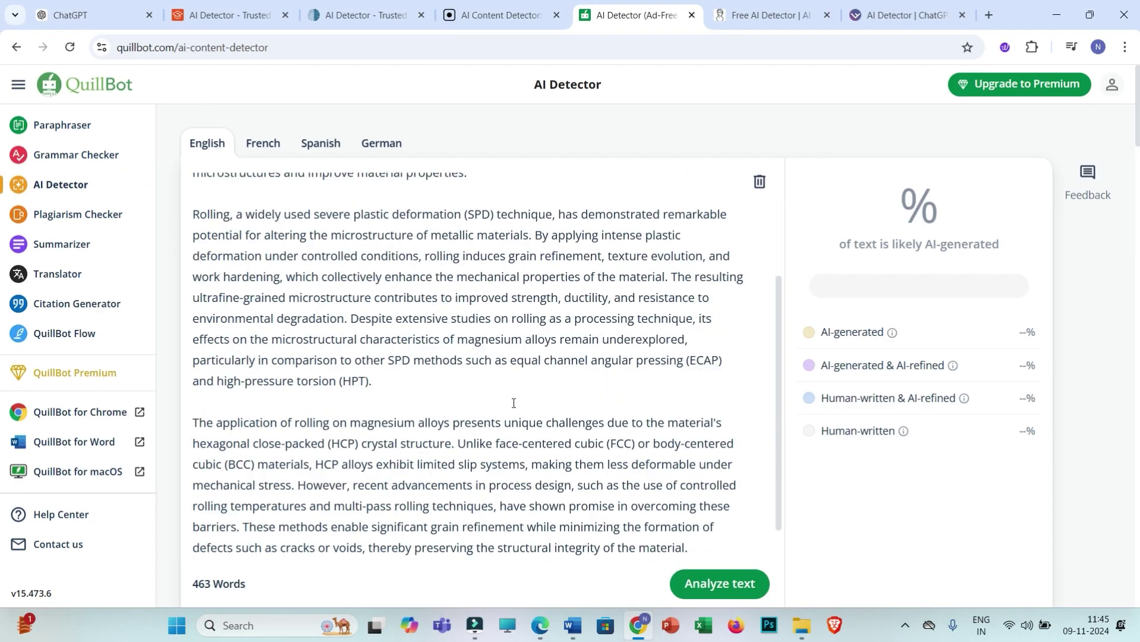
pyautogui.scroll(3, 755, 490)
pyautogui.scroll(-3, 720, 571)
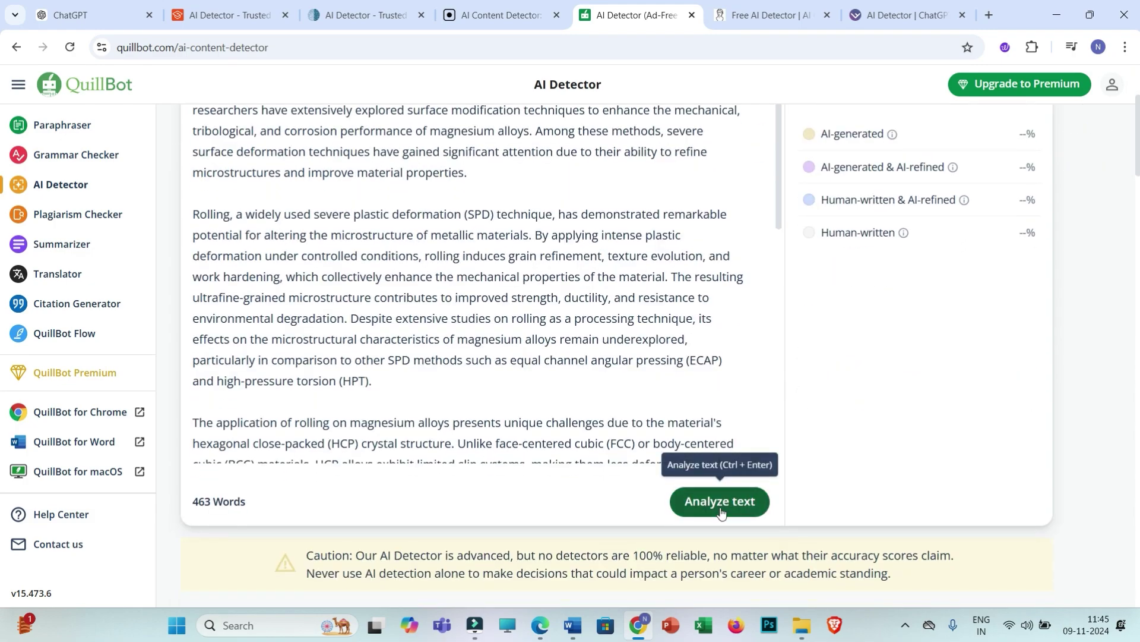
pyautogui.click(721, 501)
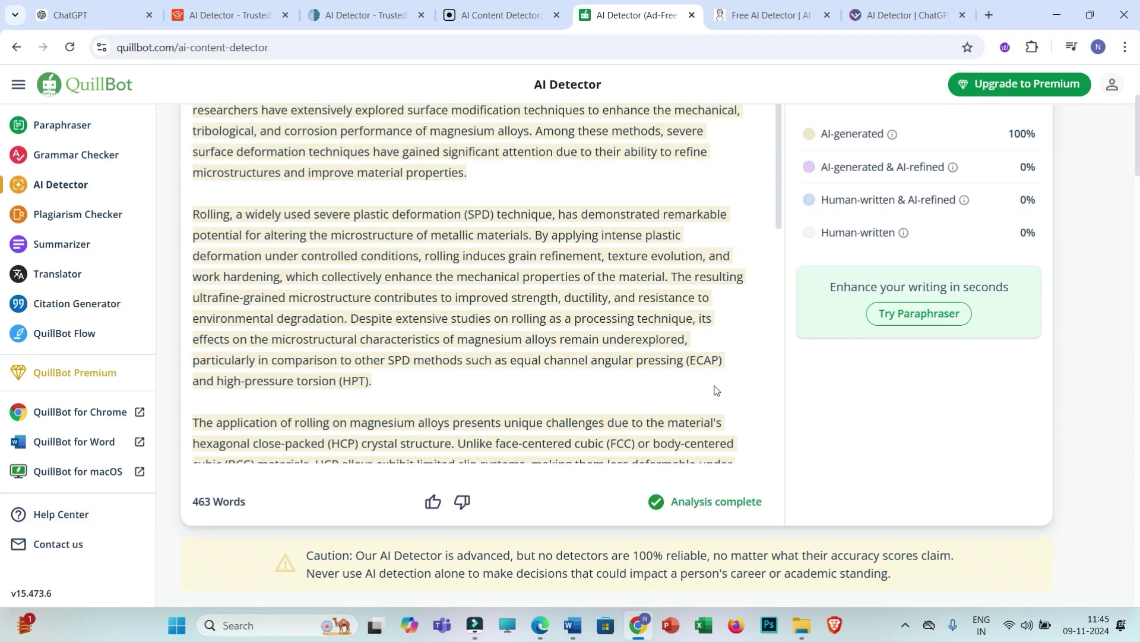
pyautogui.scroll(2, 720, 388)
pyautogui.scroll(2, 829, 389)
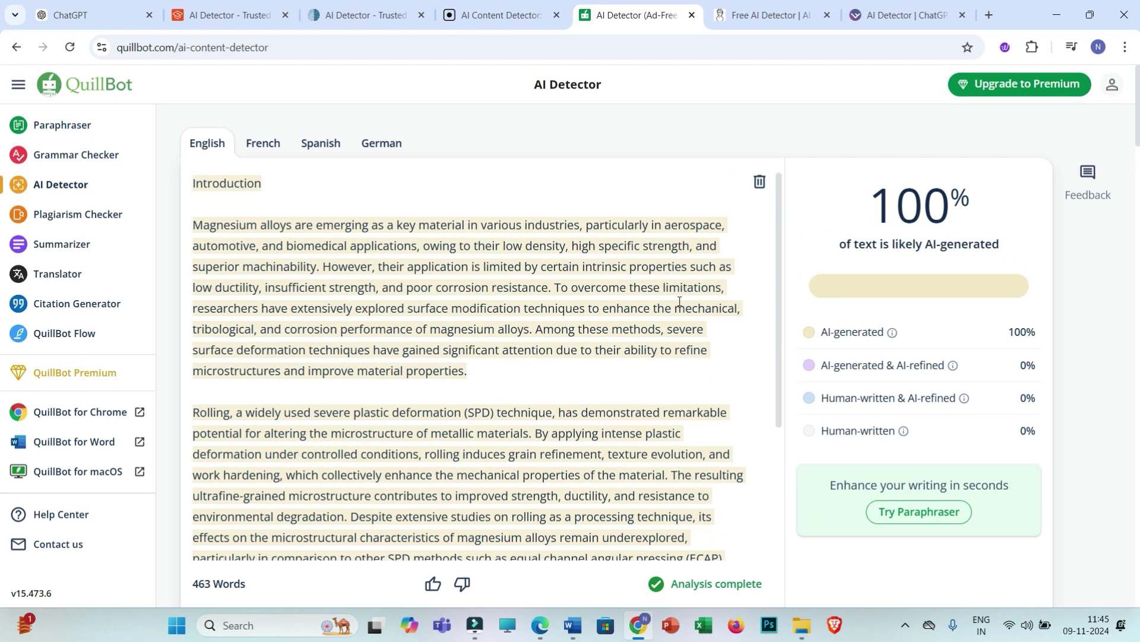
# Note Julius AI Detector's 2000-character limit and paste the introduction into its input box.
pyautogui.click(883, 18)
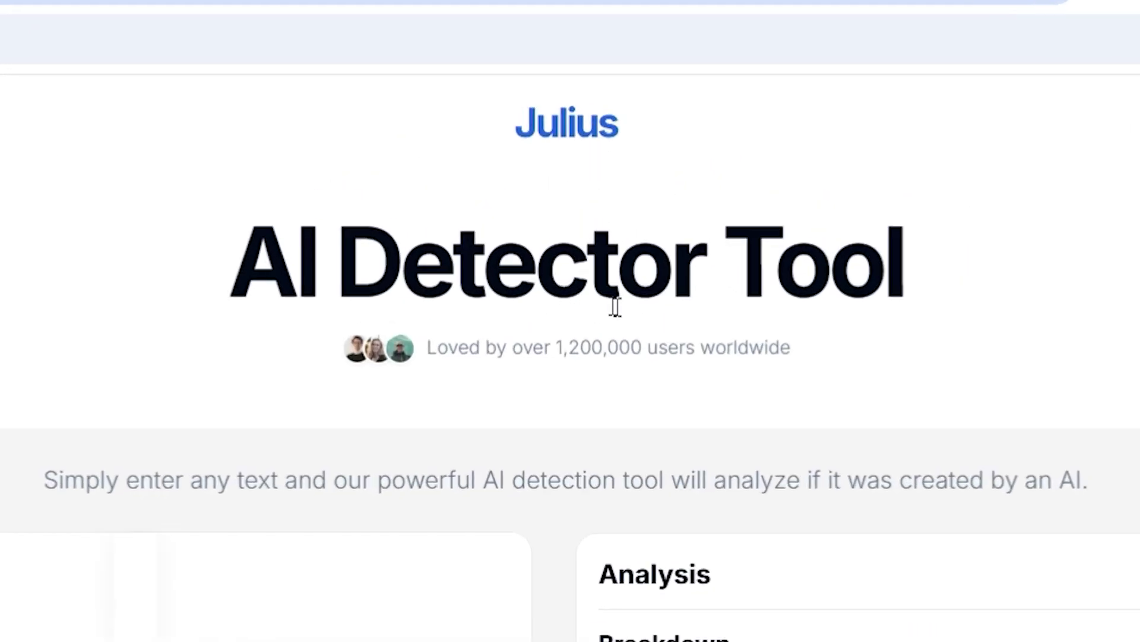
pyautogui.scroll(-3, 400, 596)
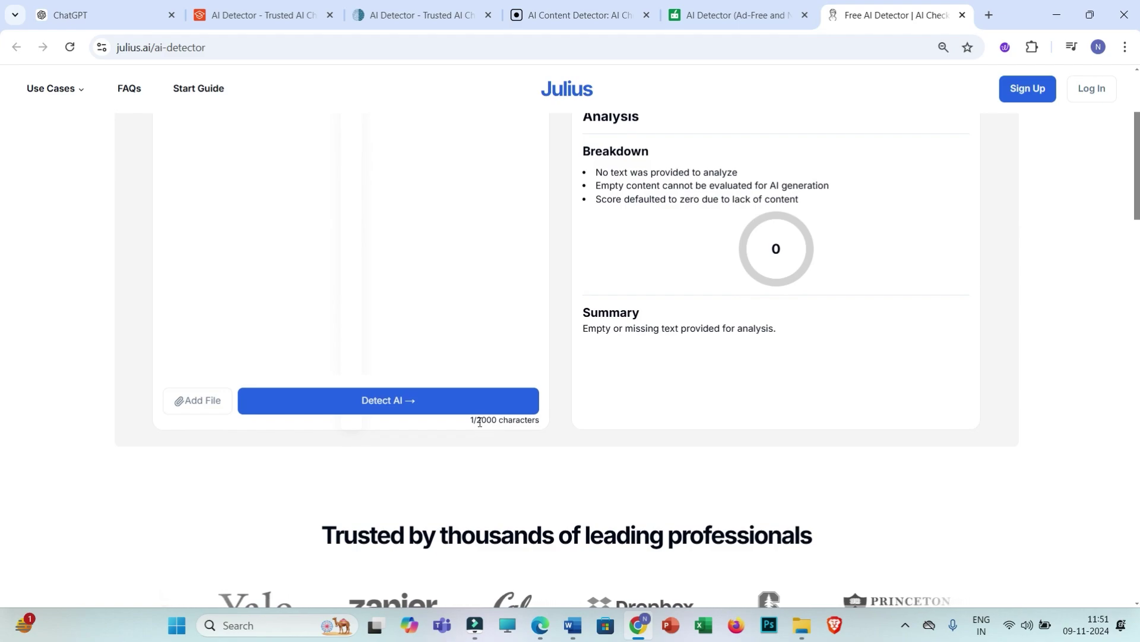
pyautogui.moveTo(477, 424); pyautogui.dragTo(498, 421)
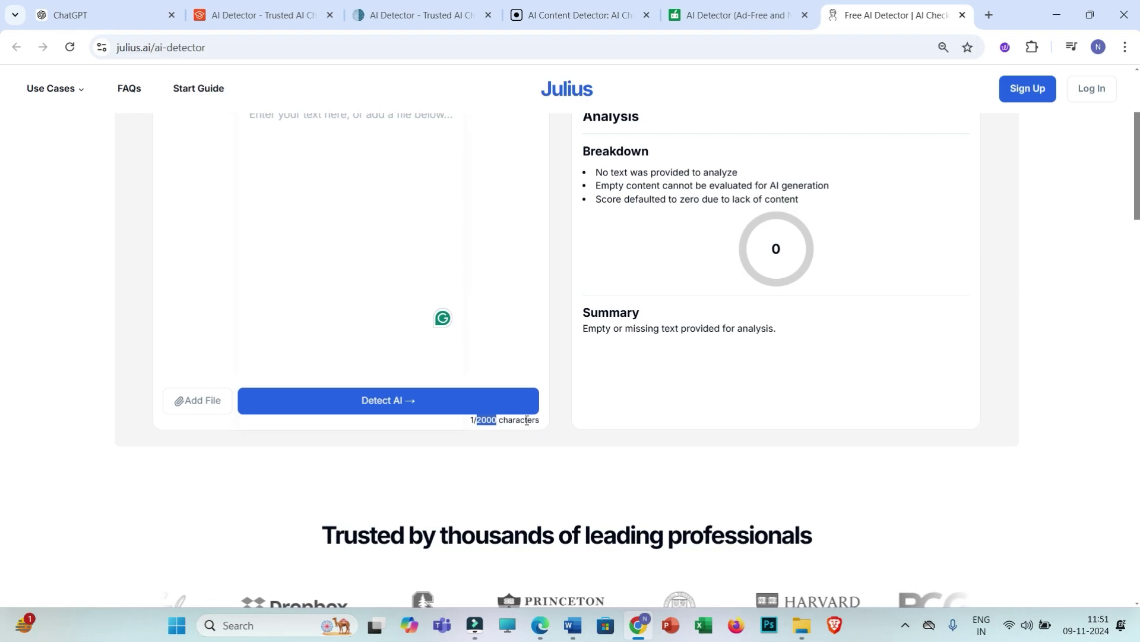
pyautogui.scroll(2, 528, 440)
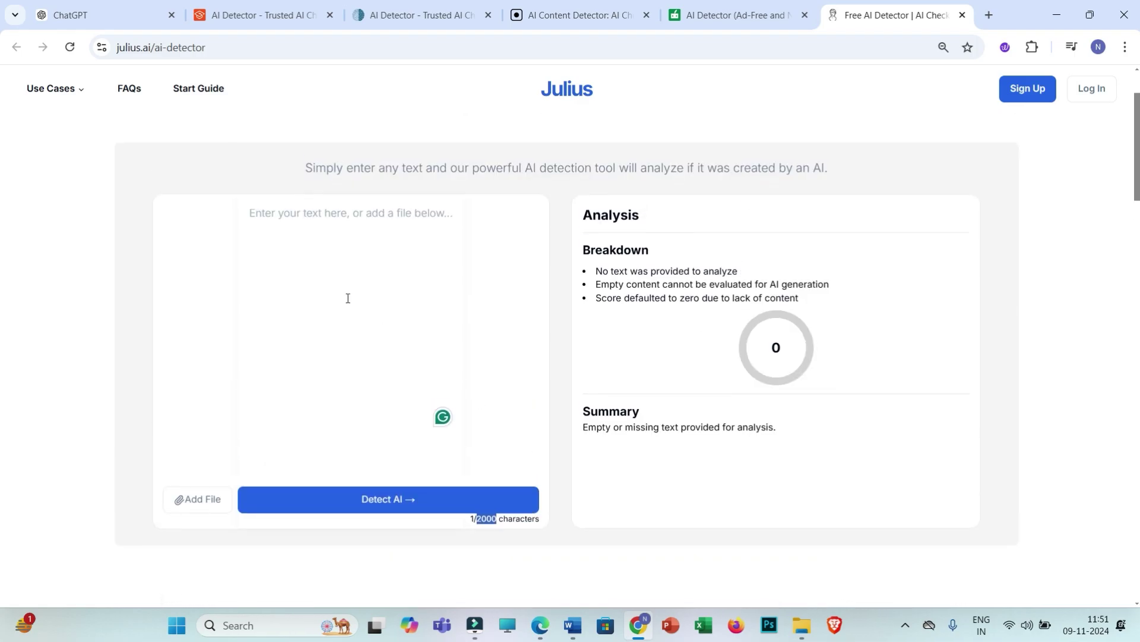
pyautogui.click(261, 226)
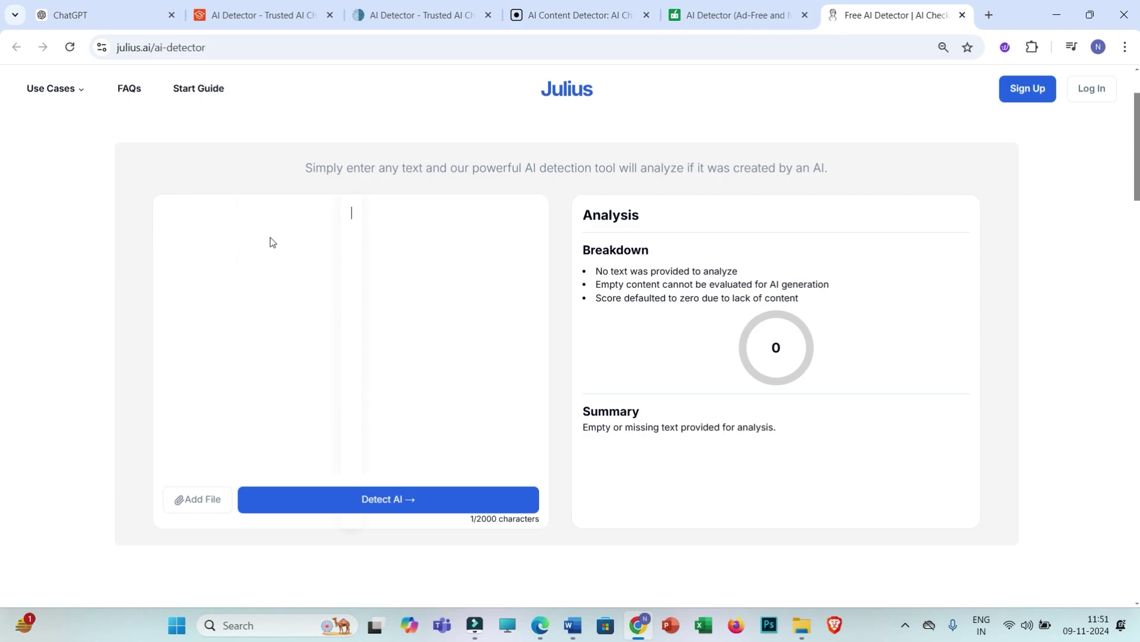
pyautogui.hotkey('ctrl', 'v')
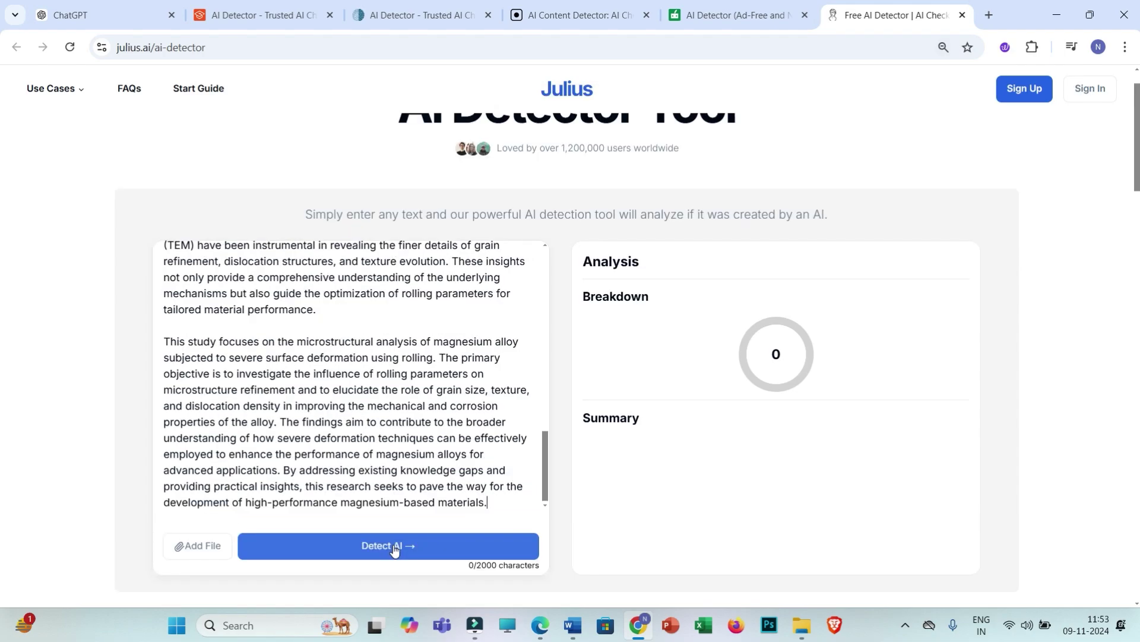
# Run Julius AI detection, which returns a neutral 50.127 score citing empty text.
pyautogui.click(393, 548)
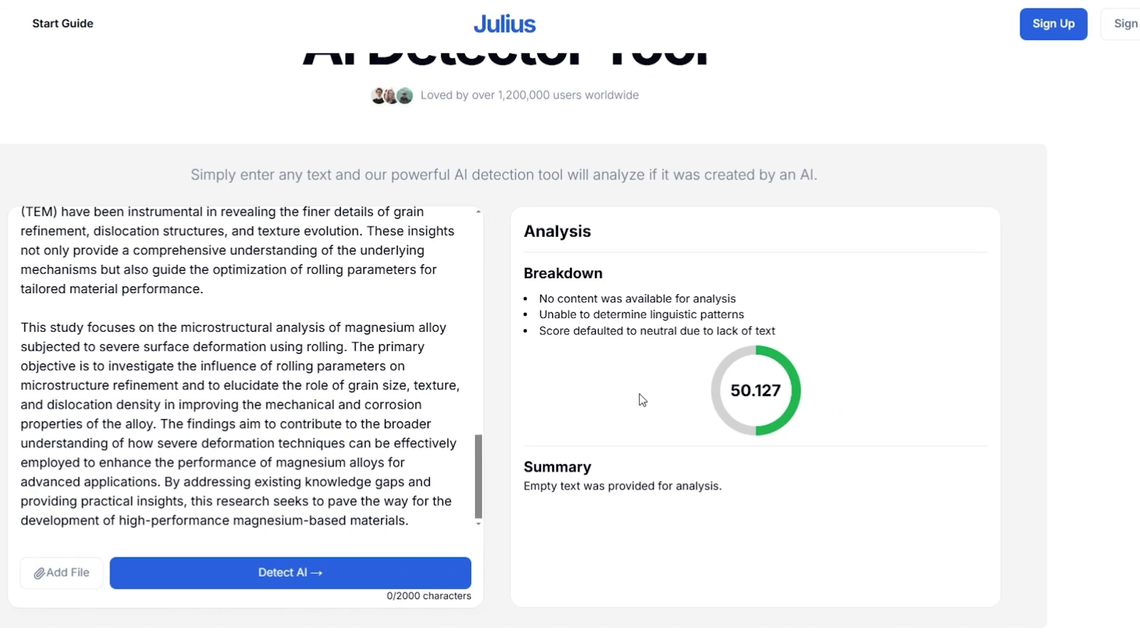
pyautogui.scroll(1, 629, 238)
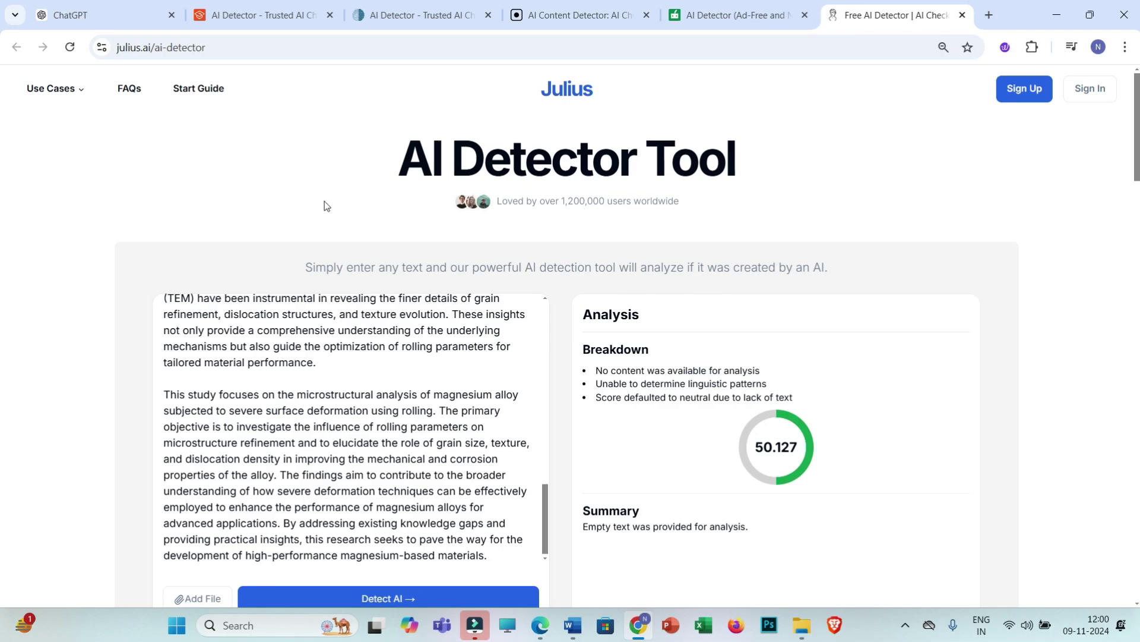
# Copy the full introduction from the Word document and return to the ChatGPT chat.
pyautogui.hotkey('alt', 'Tab')
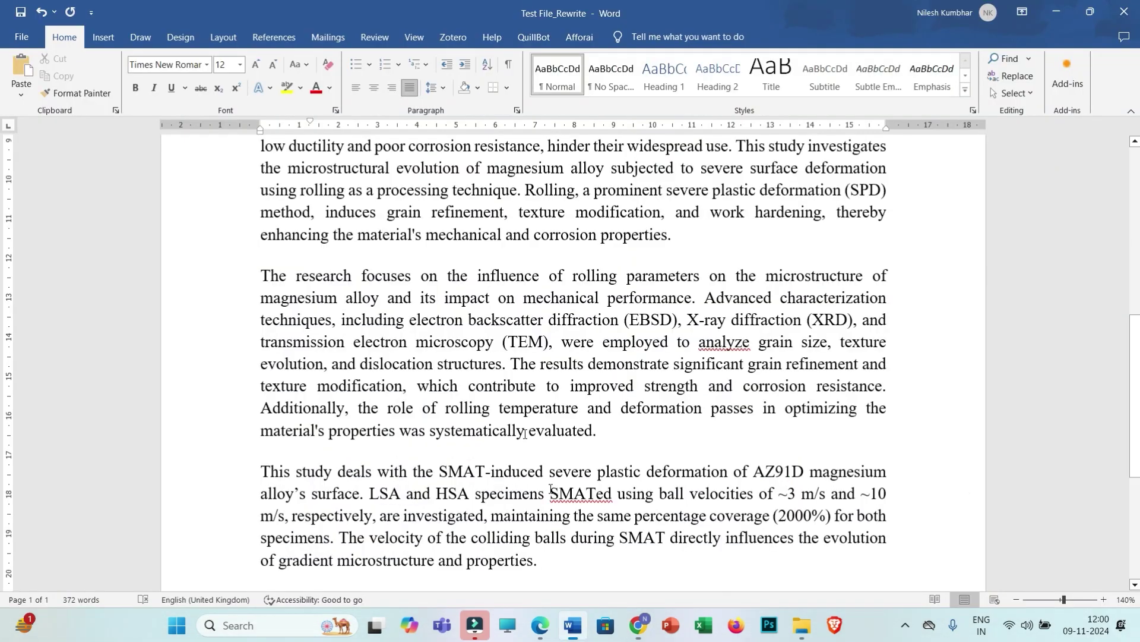
pyautogui.hotkey('ctrl', 'Home')
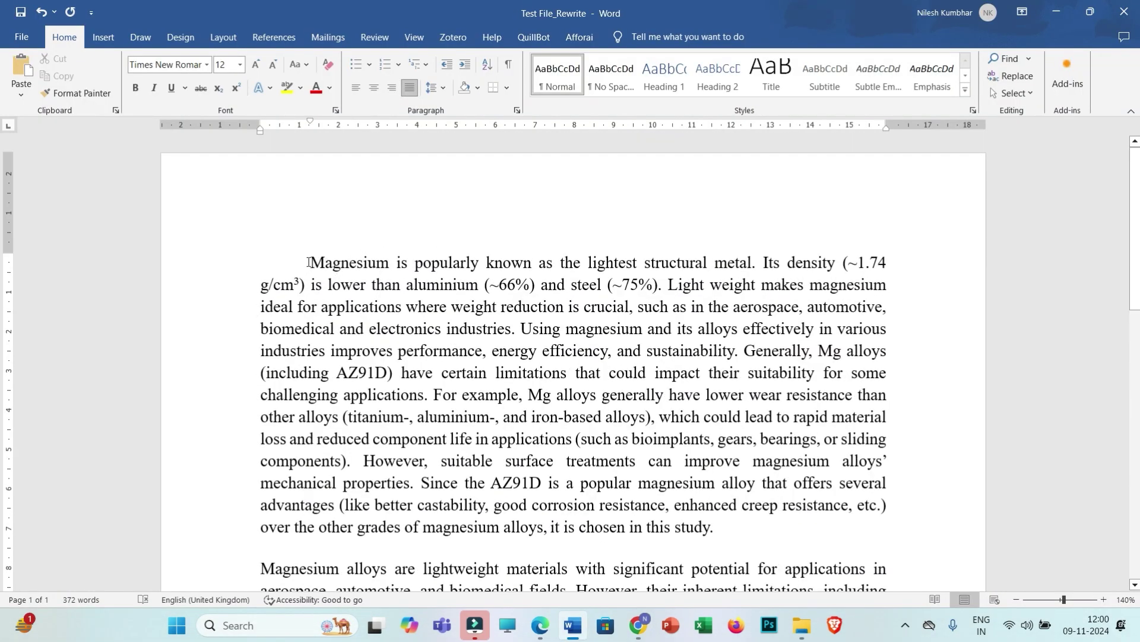
pyautogui.moveTo(309, 262); pyautogui.dragTo(550, 399)
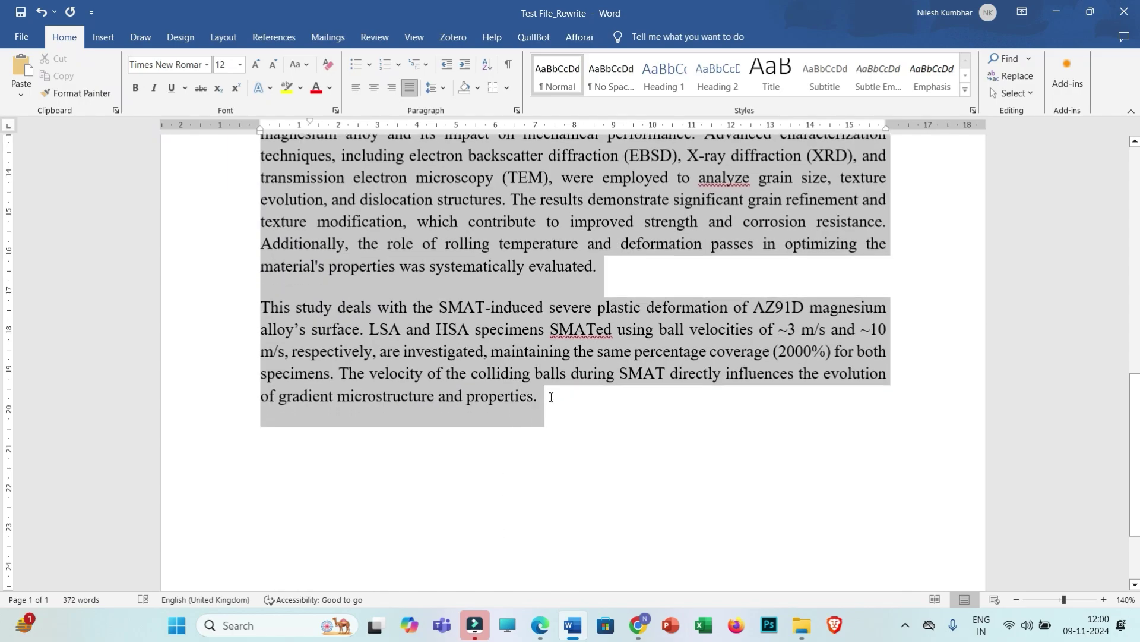
pyautogui.click(639, 625)
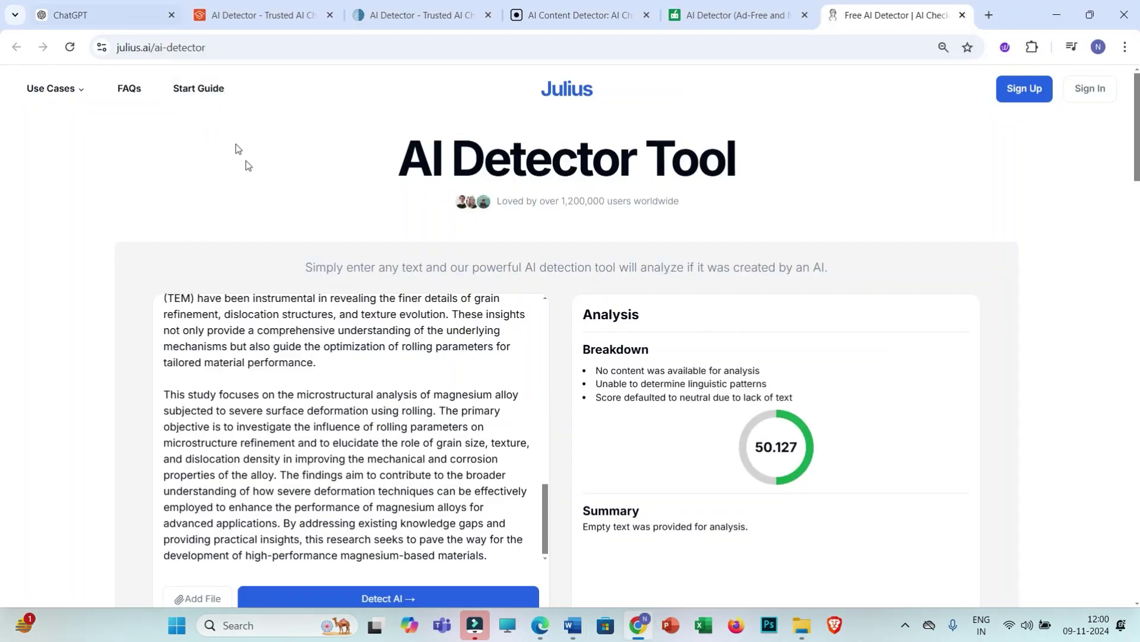
pyautogui.hotkey('ctrl', '1')
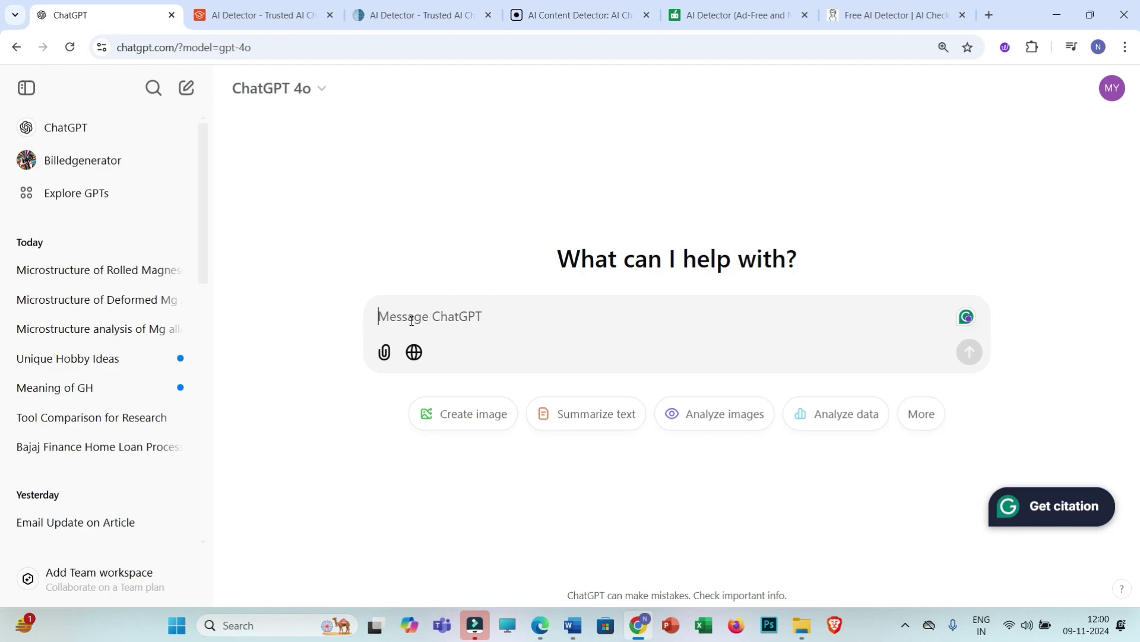
# Ask ChatGPT to 'Rewrite:' the pasted introduction and copy the rewritten reply.
pyautogui.write('Rewri')
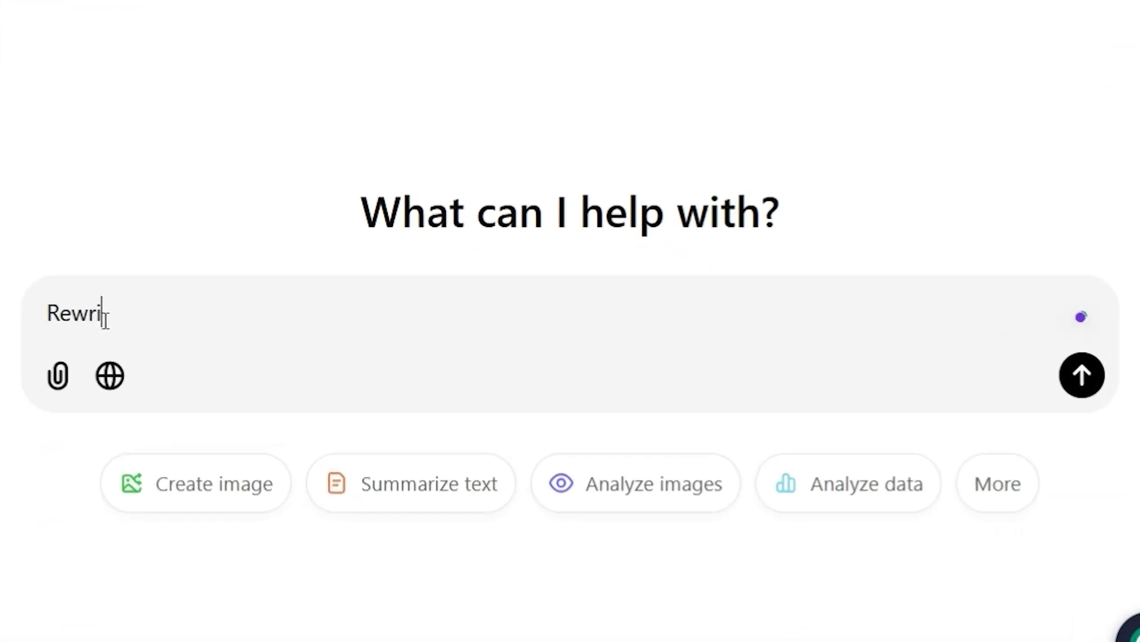
pyautogui.write('te:')
pyautogui.hotkey('ctrl', 'v')
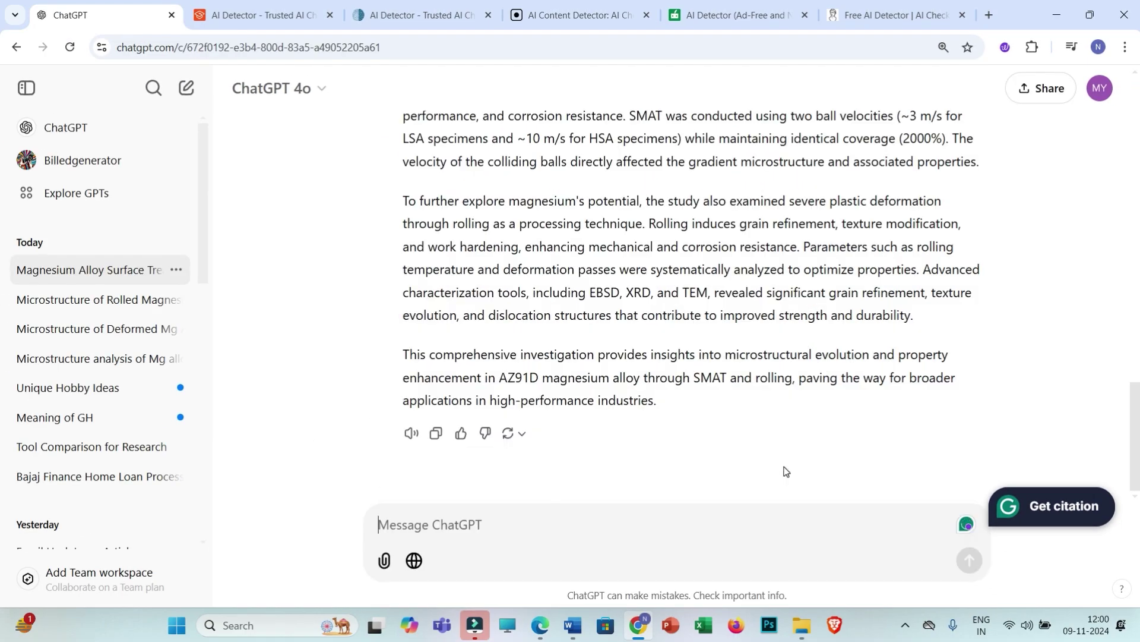
pyautogui.click(437, 437)
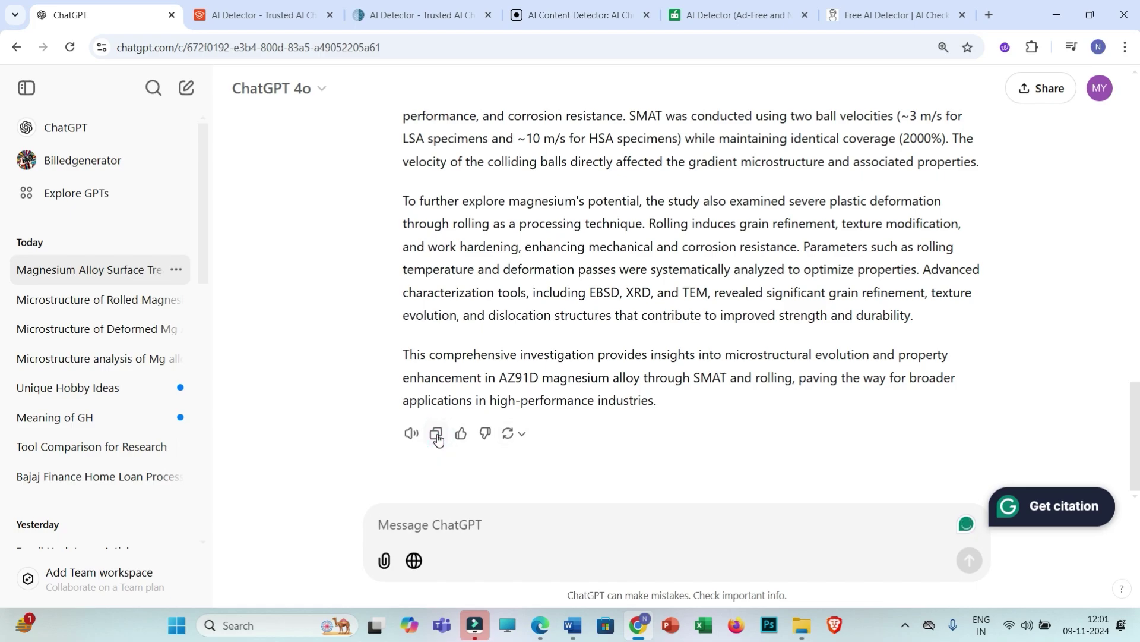
pyautogui.click(574, 626)
# Replace Test File_Rewrite's text in Word with ChatGPT's 302-word rewrite and select it for copying.
pyautogui.hotkey('ctrl', 'a')
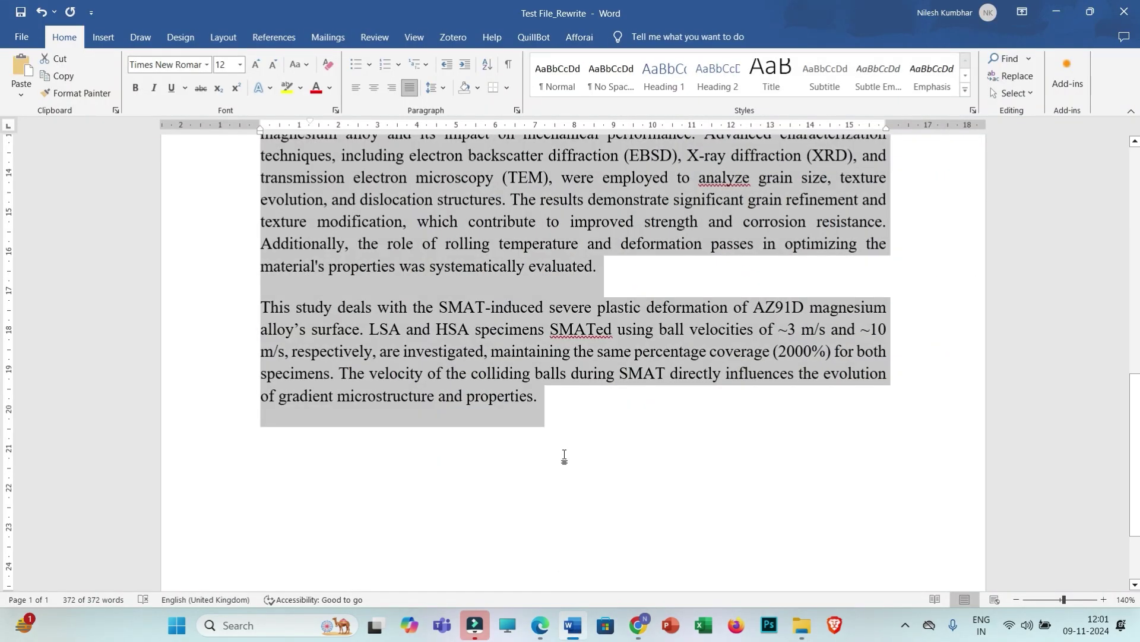
pyautogui.hotkey('ctrl', 'v')
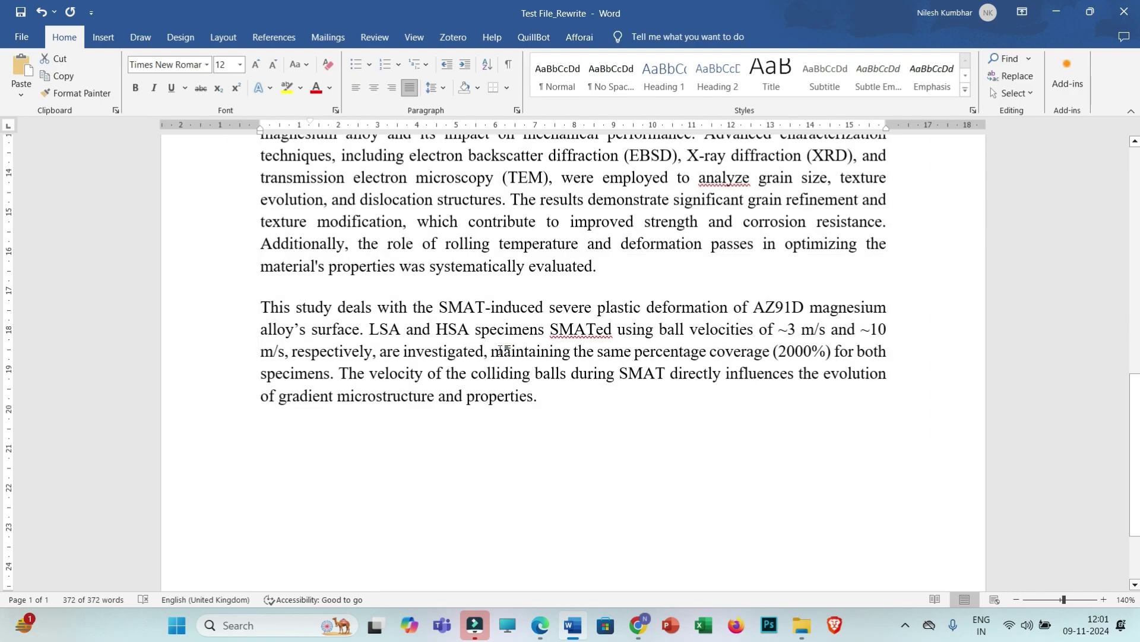
pyautogui.scroll(10, 543, 387)
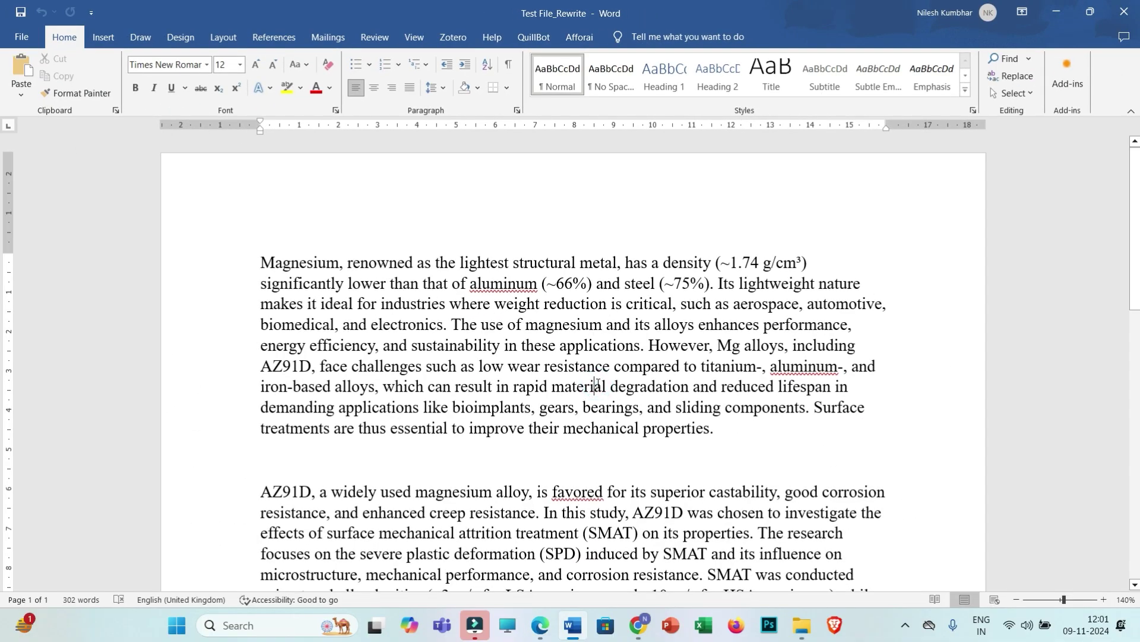
pyautogui.hotkey('ctrl', 'a')
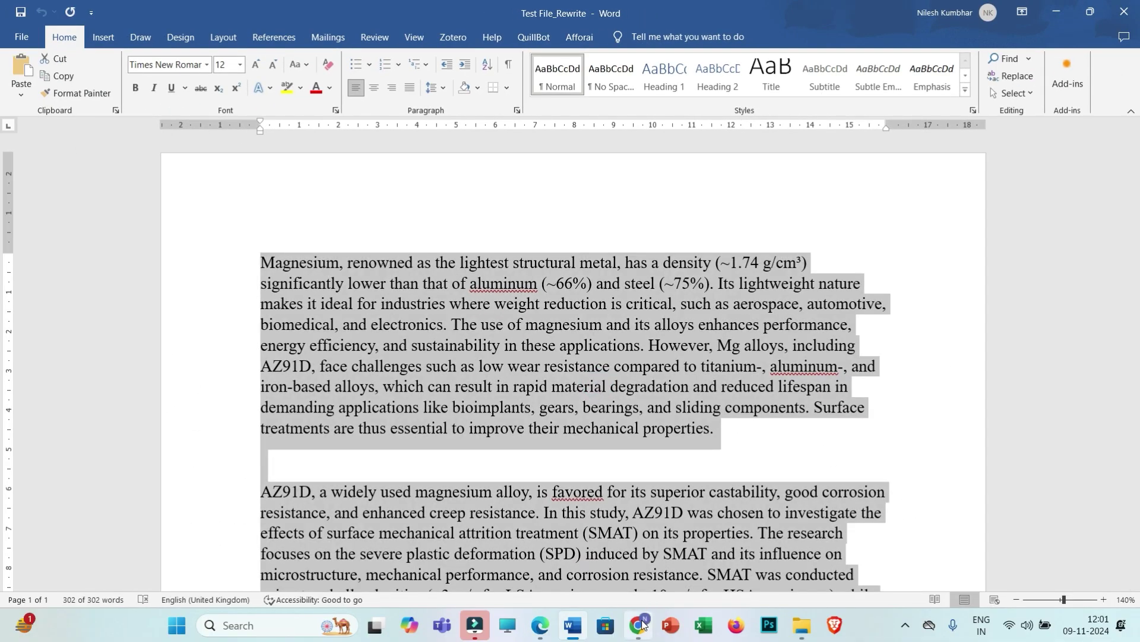
pyautogui.click(642, 624)
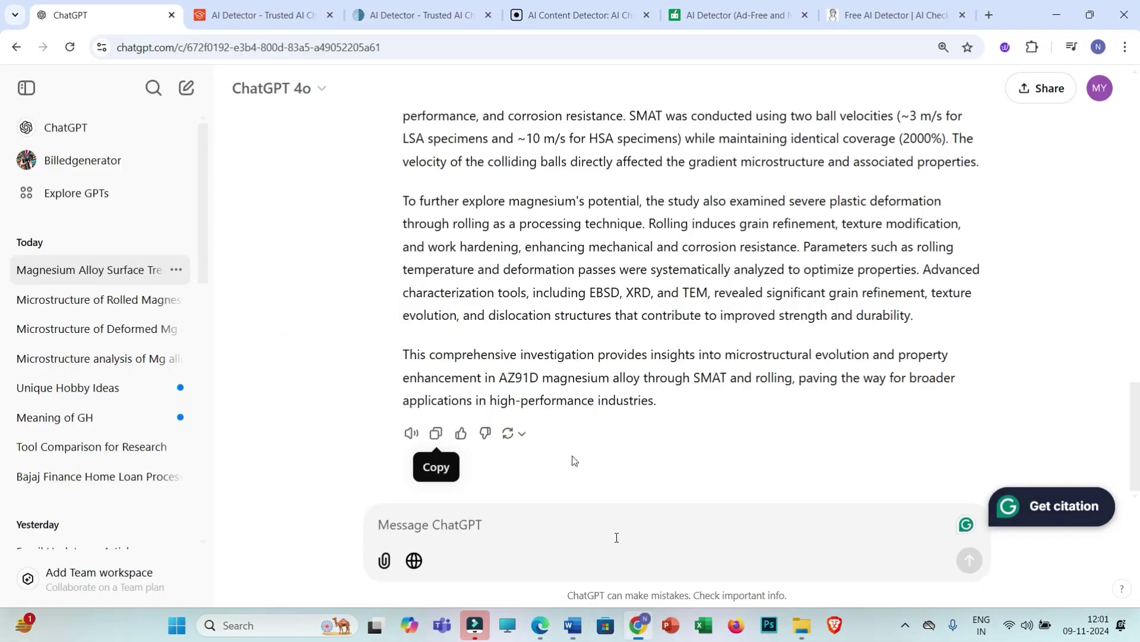
# Swap Scribbr's old text for the 302-word rewrite and analyze it, getting 100% AI-generated.
pyautogui.click(259, 9)
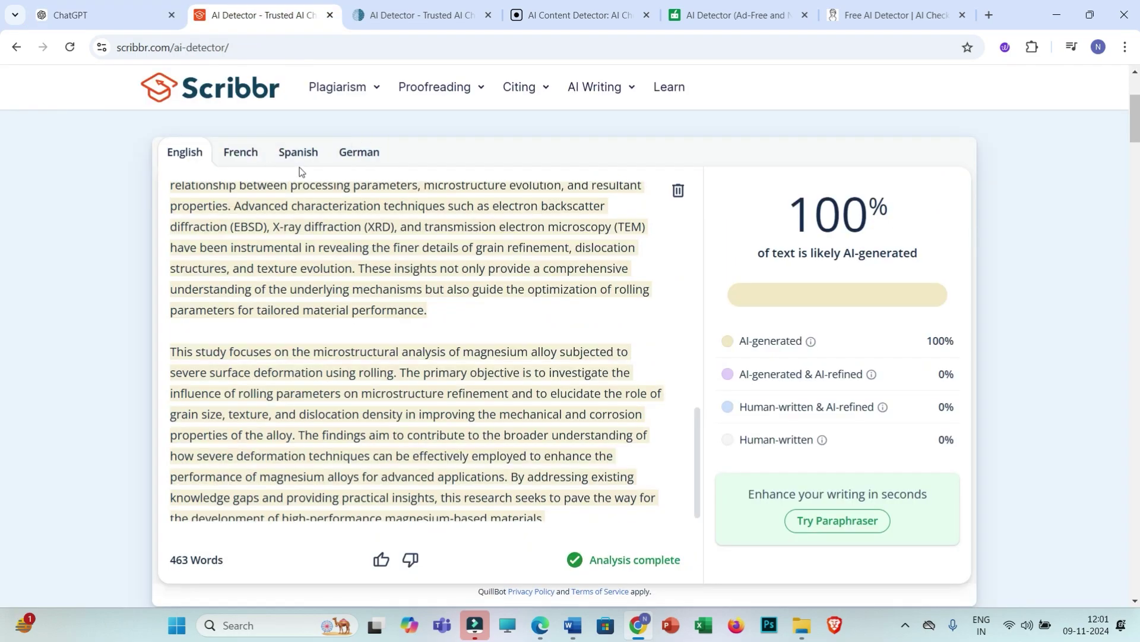
pyautogui.click(443, 331)
pyautogui.hotkey('ctrl', 'a')
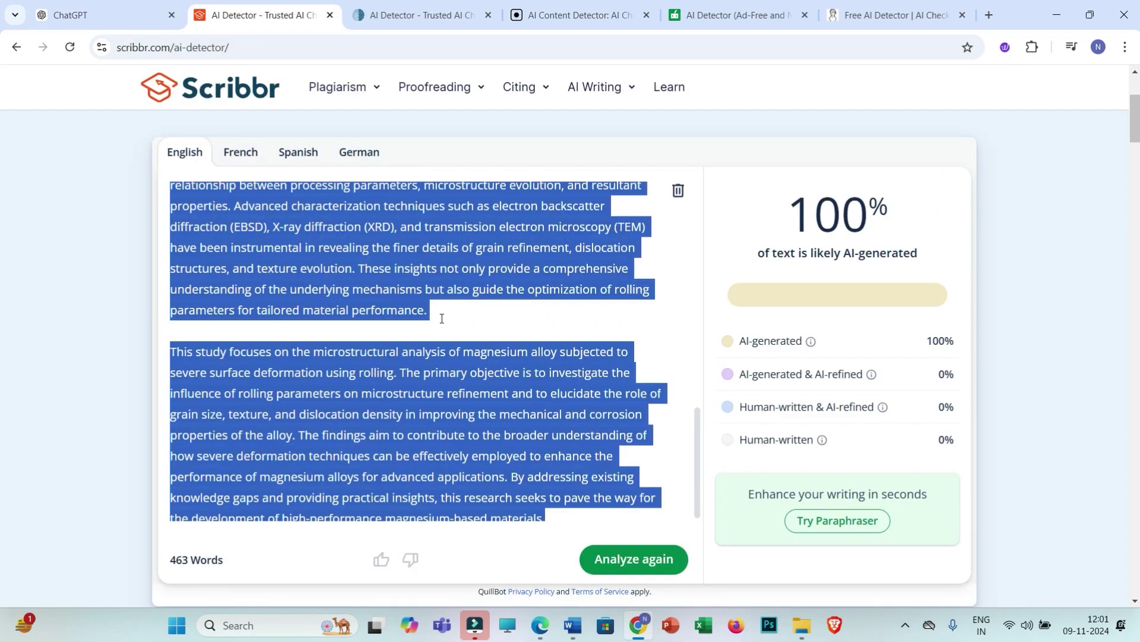
pyautogui.press('BackSpace')
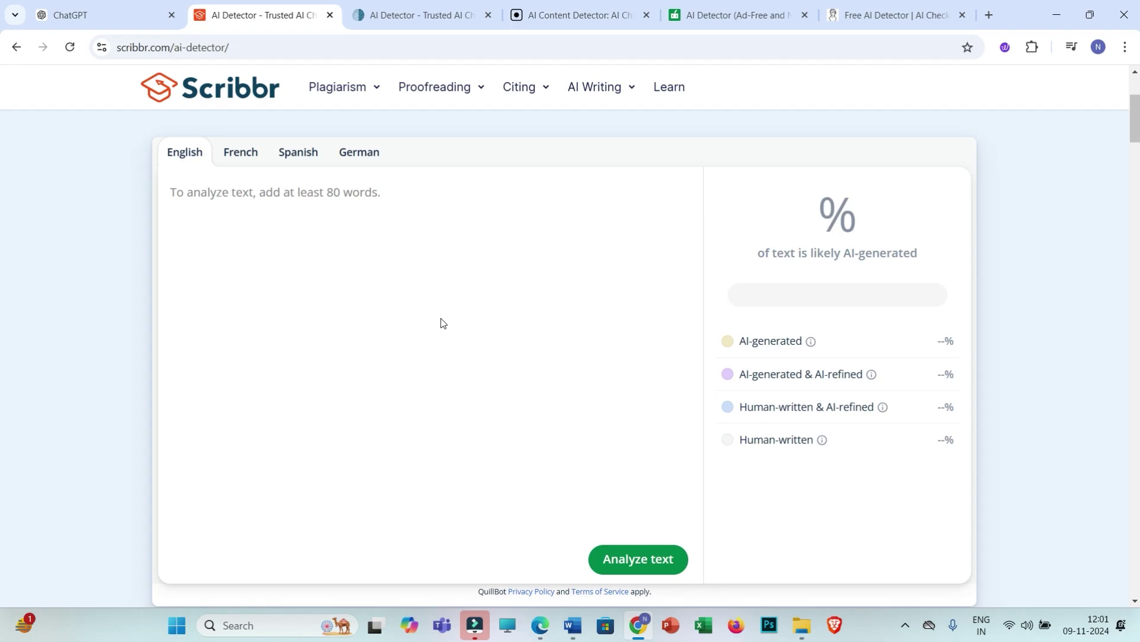
pyautogui.hotkey('ctrl', 'v')
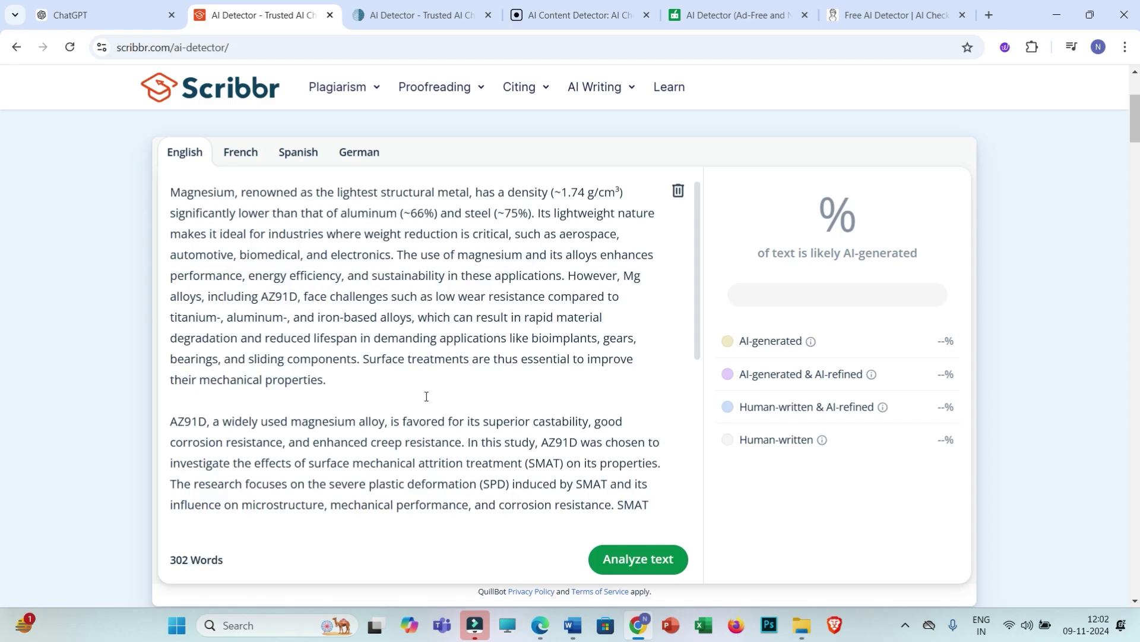
pyautogui.click(641, 569)
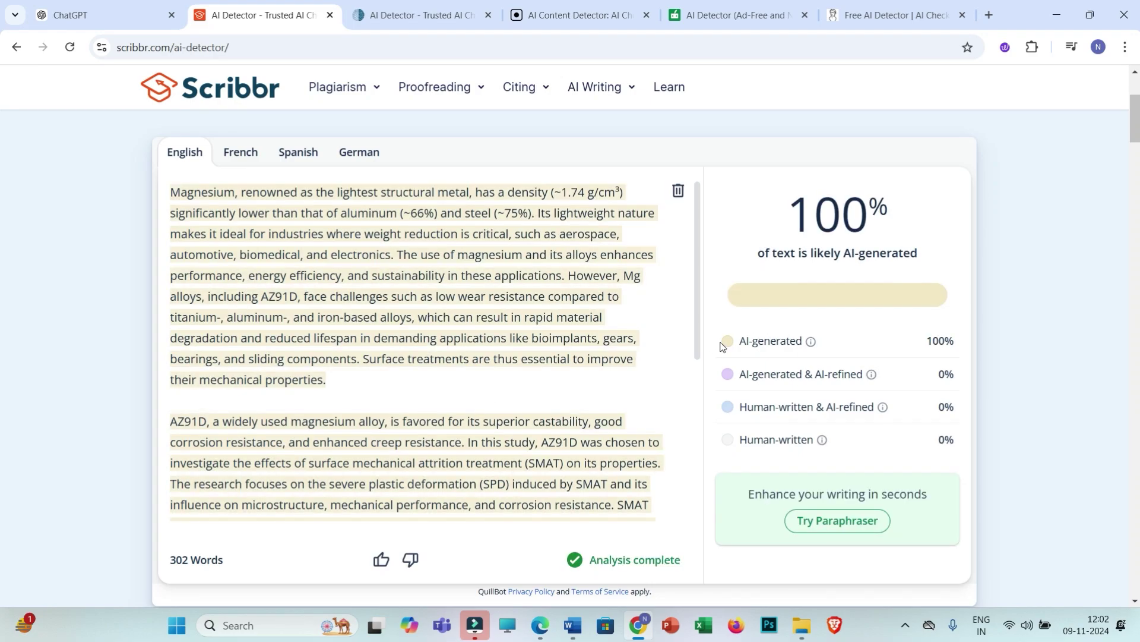
pyautogui.scroll(-2, 722, 346)
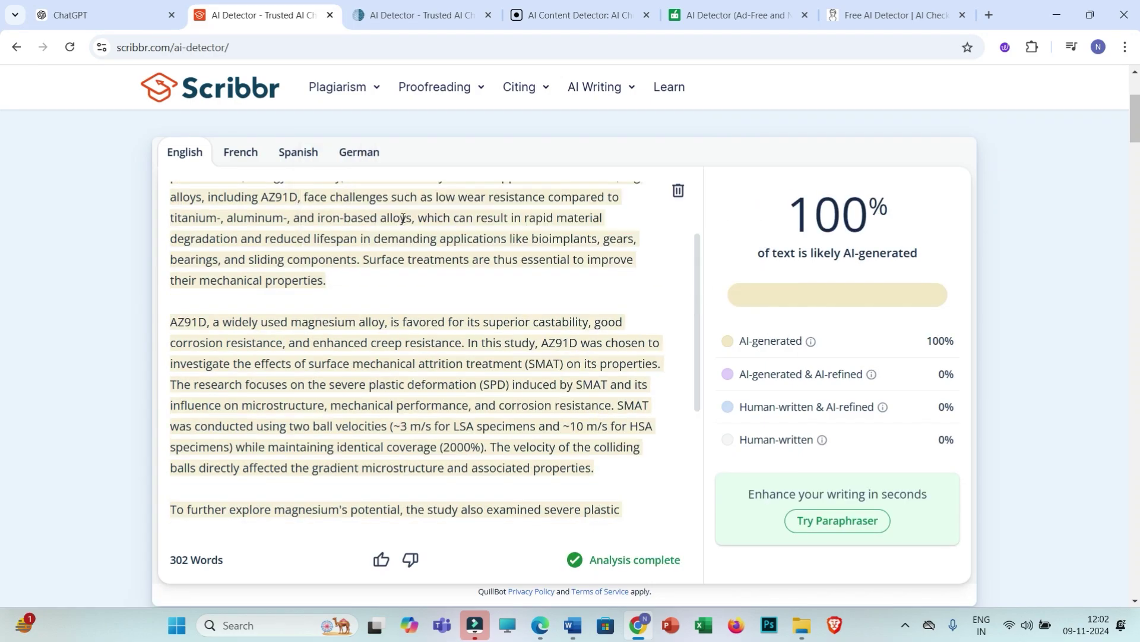
# Replace ZeroGPT's old text with the rewritten introduction and run detection.
pyautogui.click(408, 18)
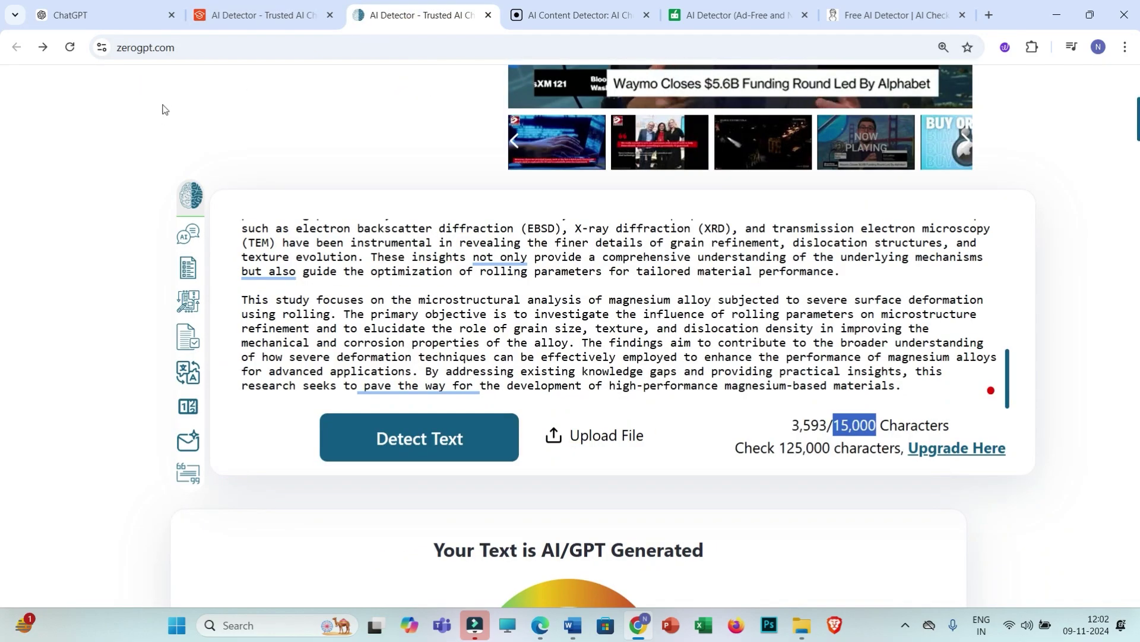
pyautogui.click(426, 308)
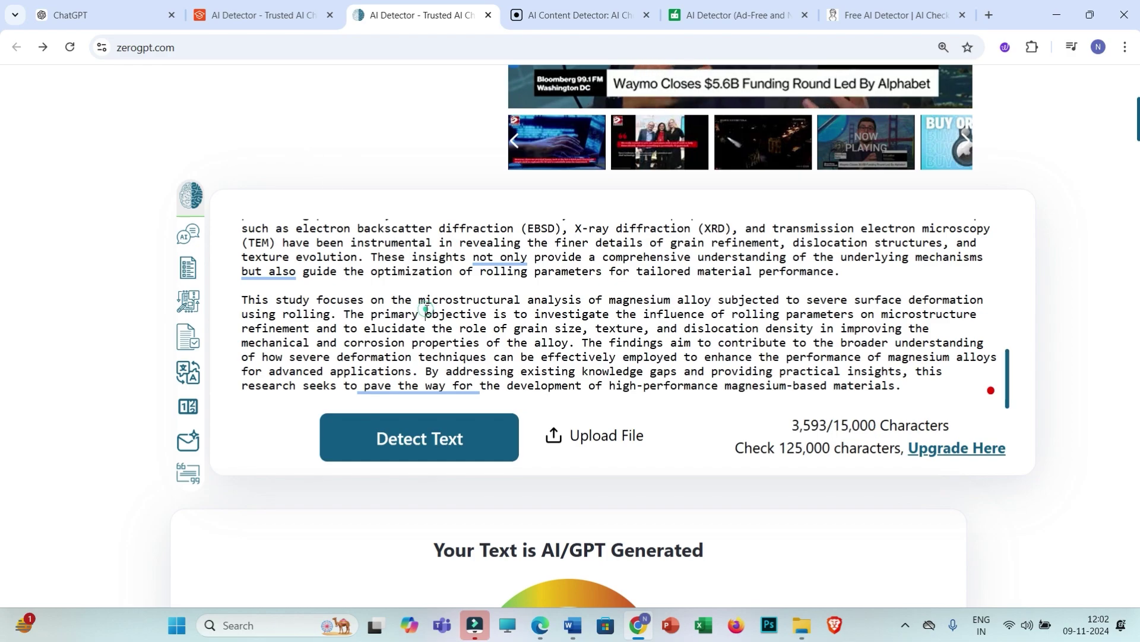
pyautogui.hotkey('ctrl', 'a')
pyautogui.press('BackSpace')
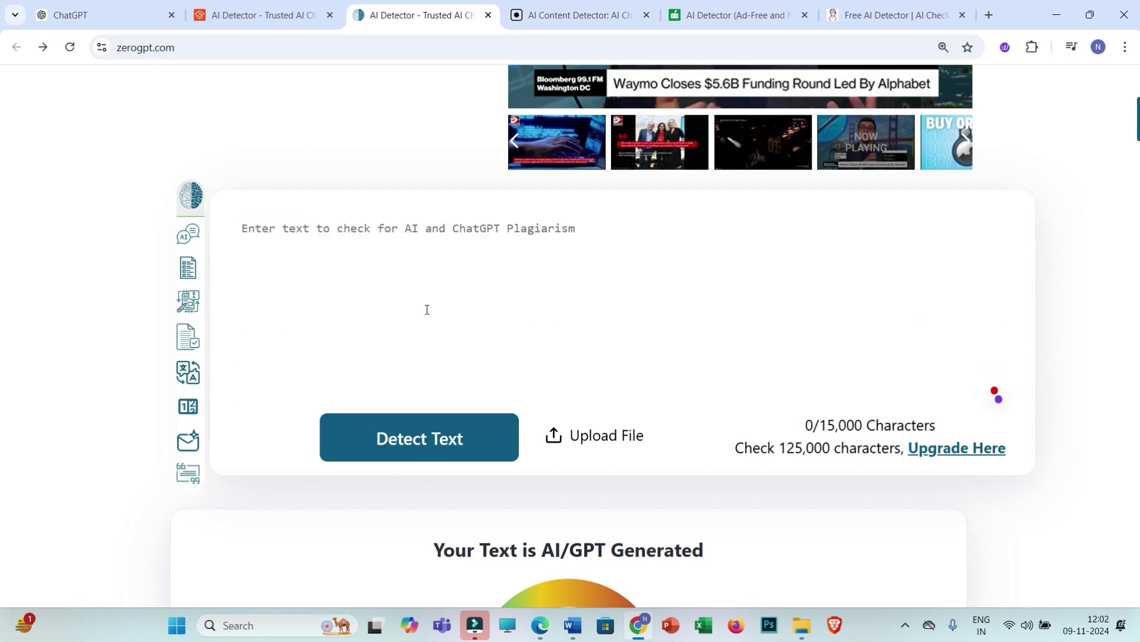
pyautogui.hotkey('ctrl', 'v')
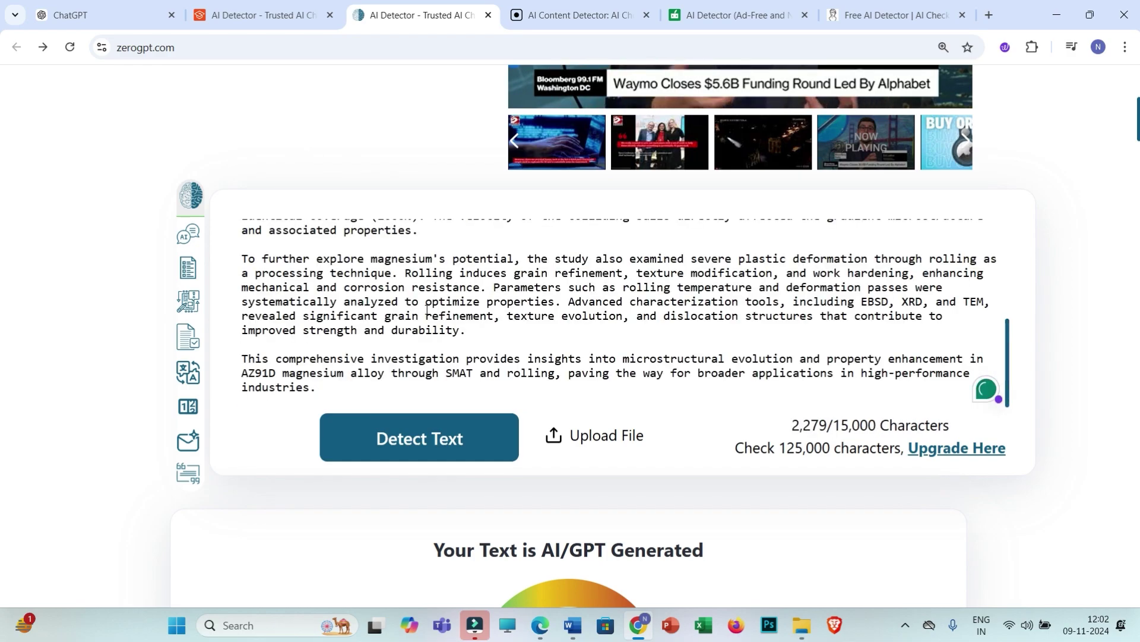
pyautogui.click(418, 449)
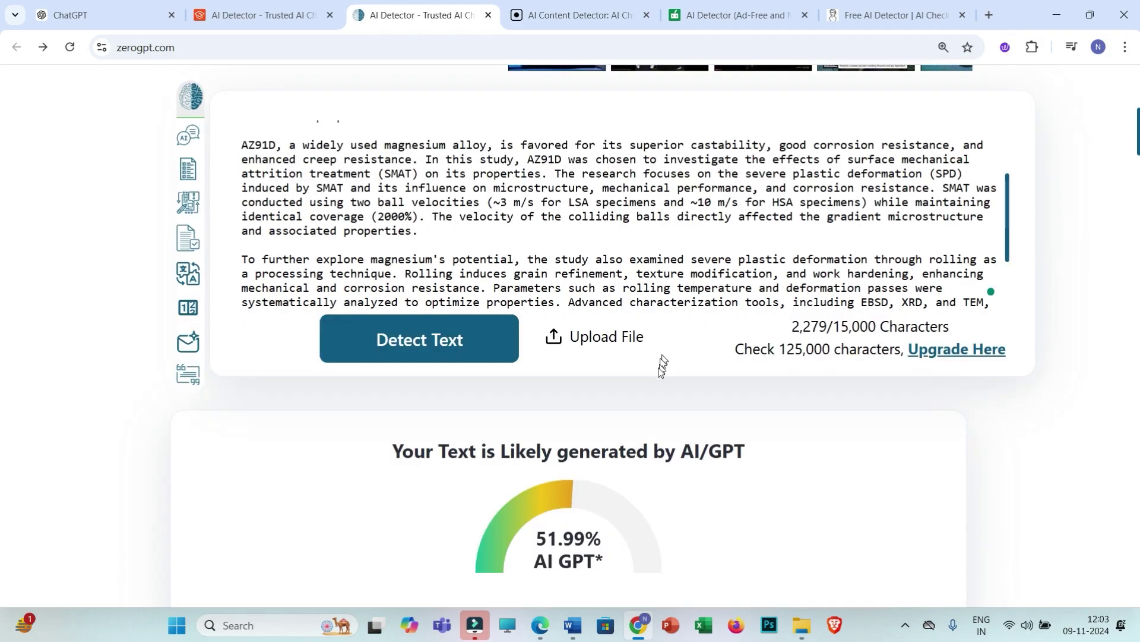
# Review ZeroGPT's 51.99% AI GPT verdict, then go to the ContentDetector.AI page.
pyautogui.scroll(-3, 631, 410)
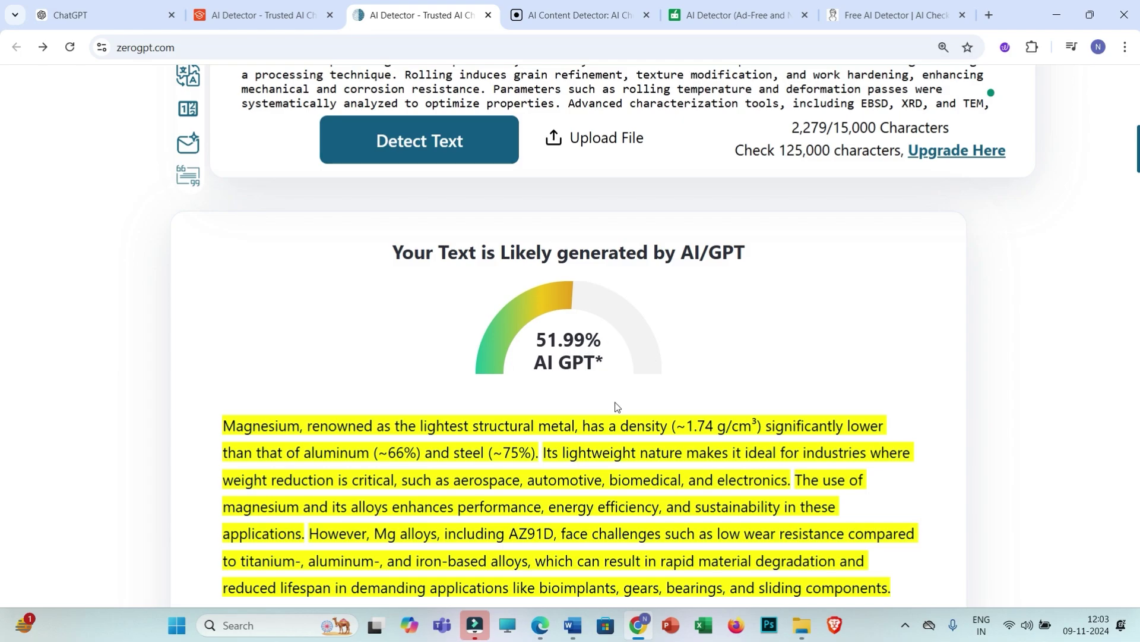
pyautogui.scroll(-1, 638, 397)
pyautogui.scroll(-2, 568, 393)
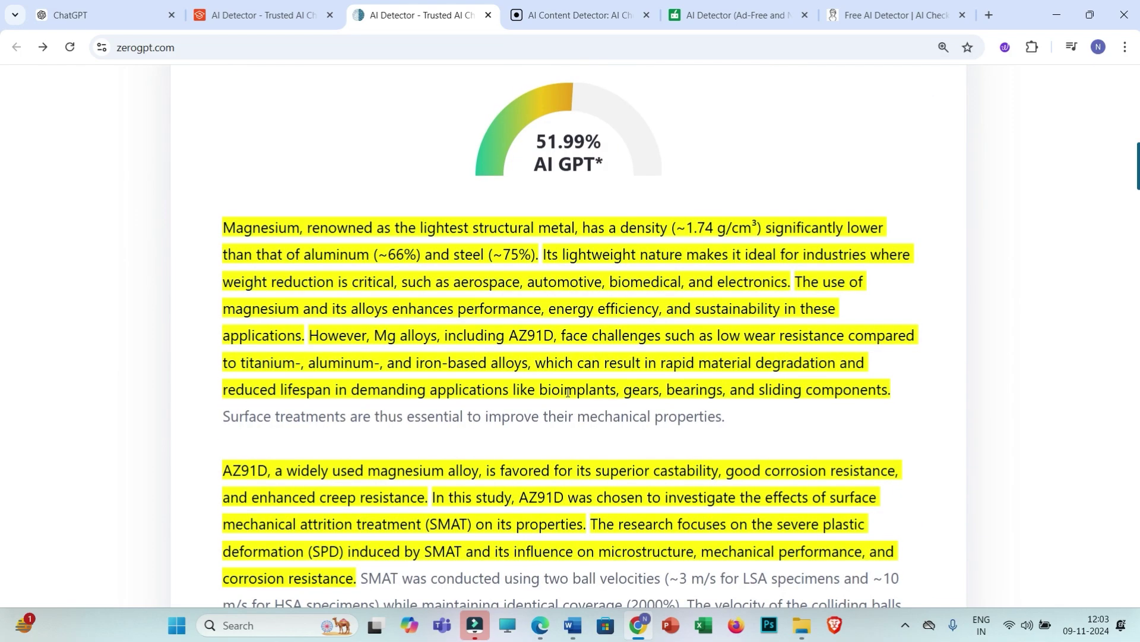
pyautogui.click(560, 22)
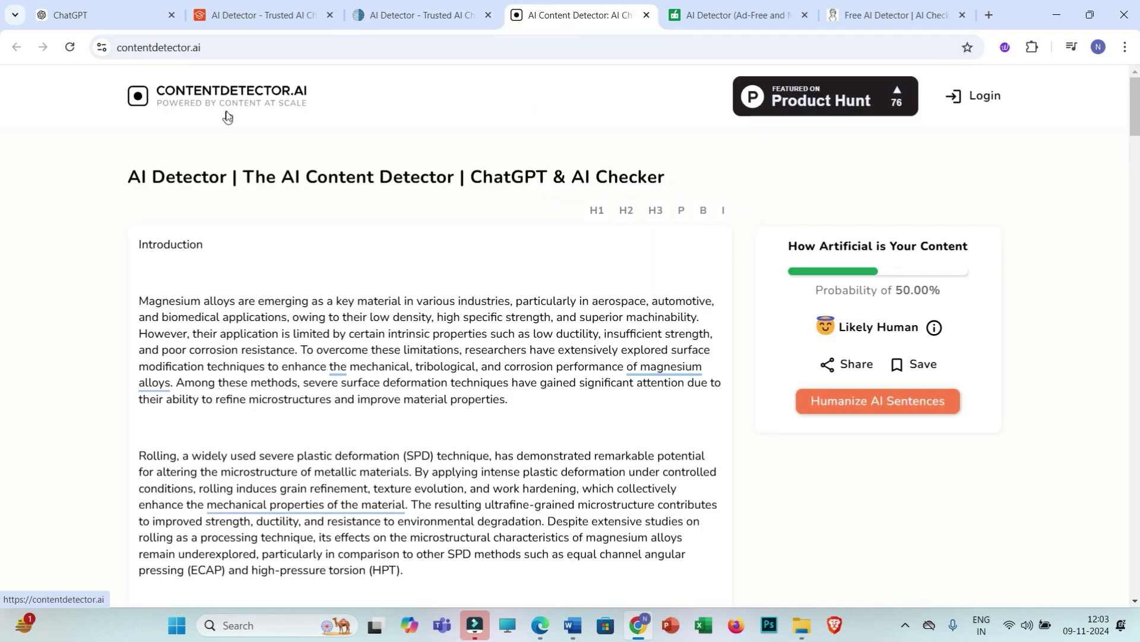
# Scan the 302-word rewrite in ContentDetector.AI, scoring 33.33% probability, Likely Human.
pyautogui.click(329, 380)
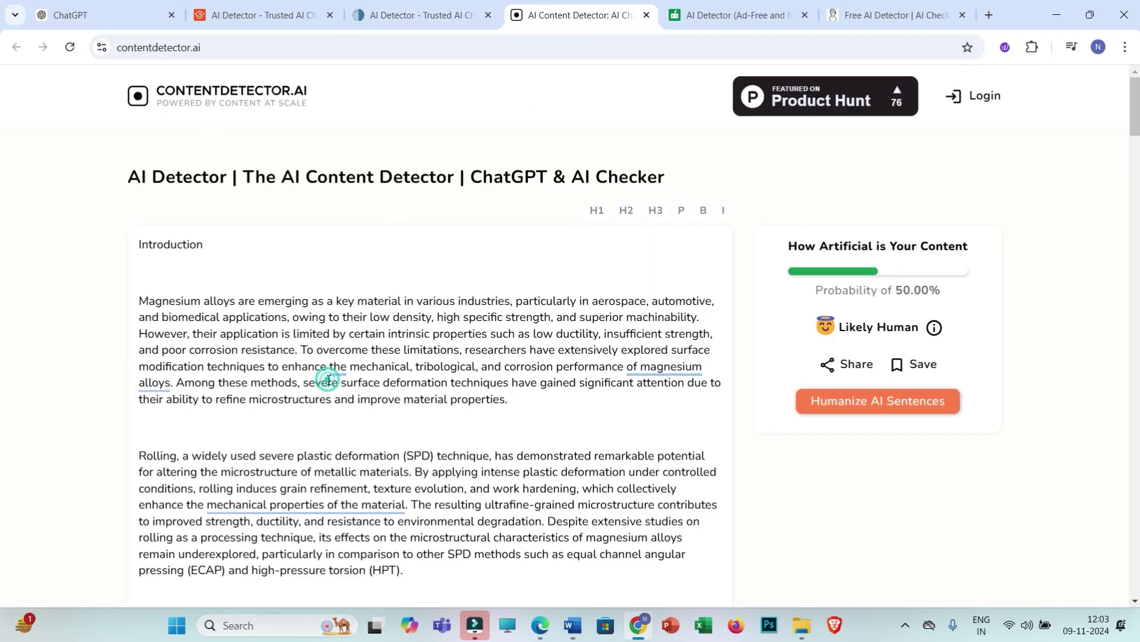
pyautogui.hotkey('ctrl', 'a')
pyautogui.press('BackSpace')
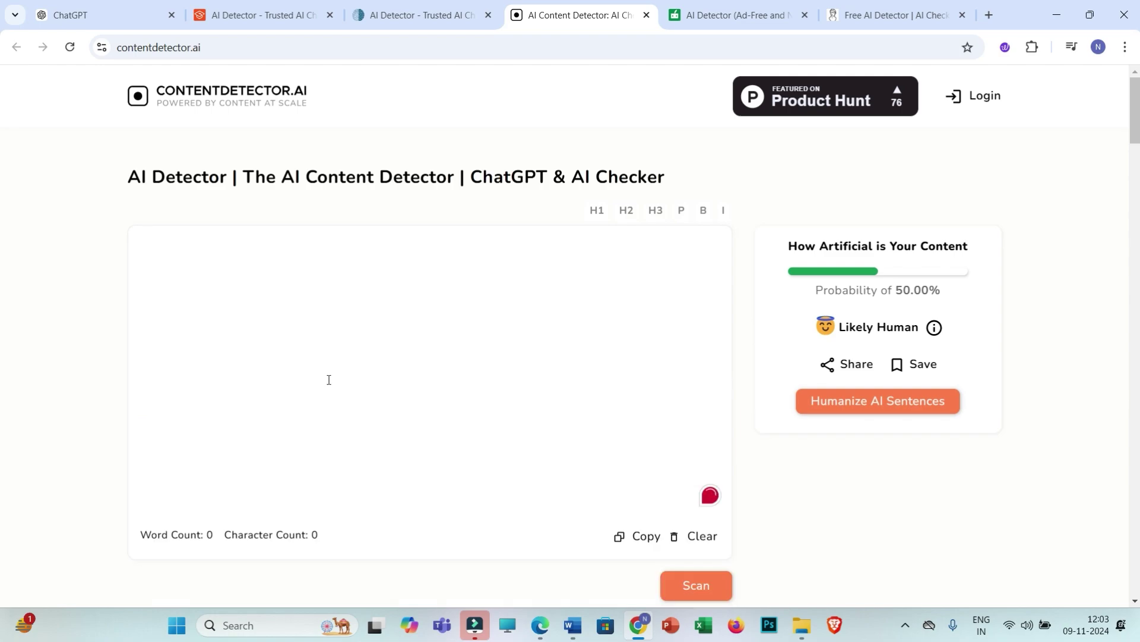
pyautogui.hotkey('ctrl', 'v')
pyautogui.scroll(-5, 505, 416)
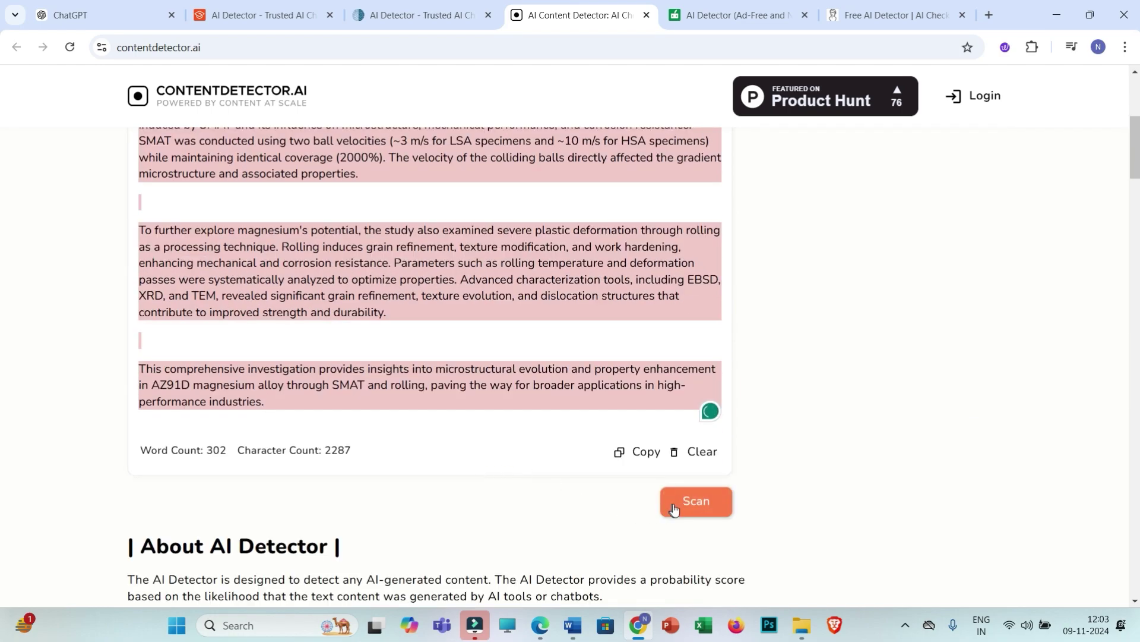
pyautogui.click(674, 505)
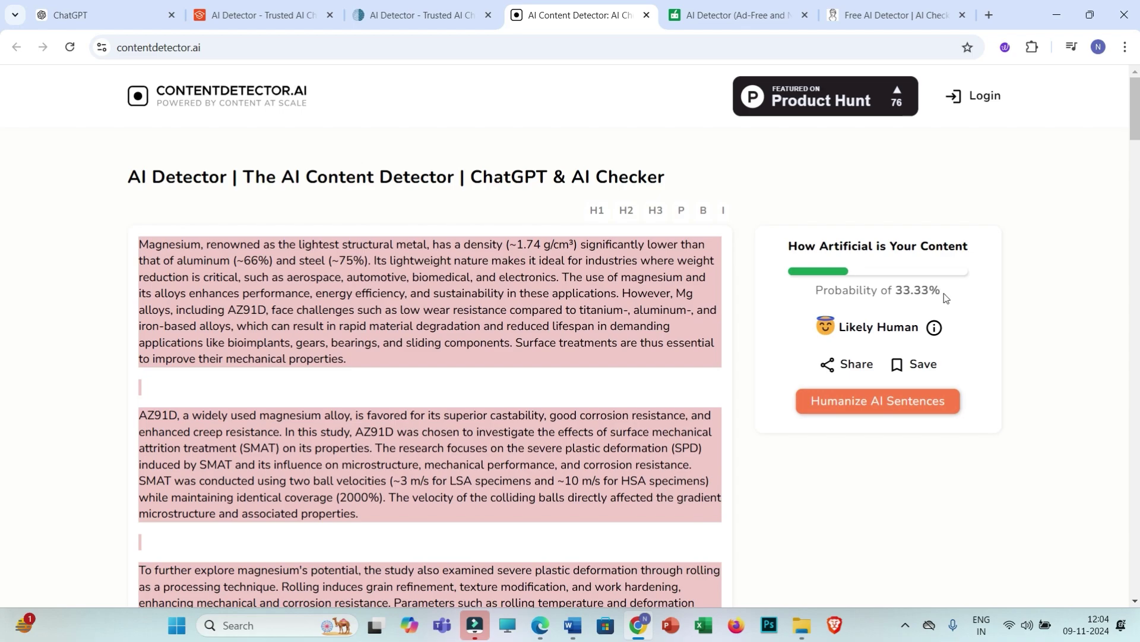
pyautogui.click(683, 16)
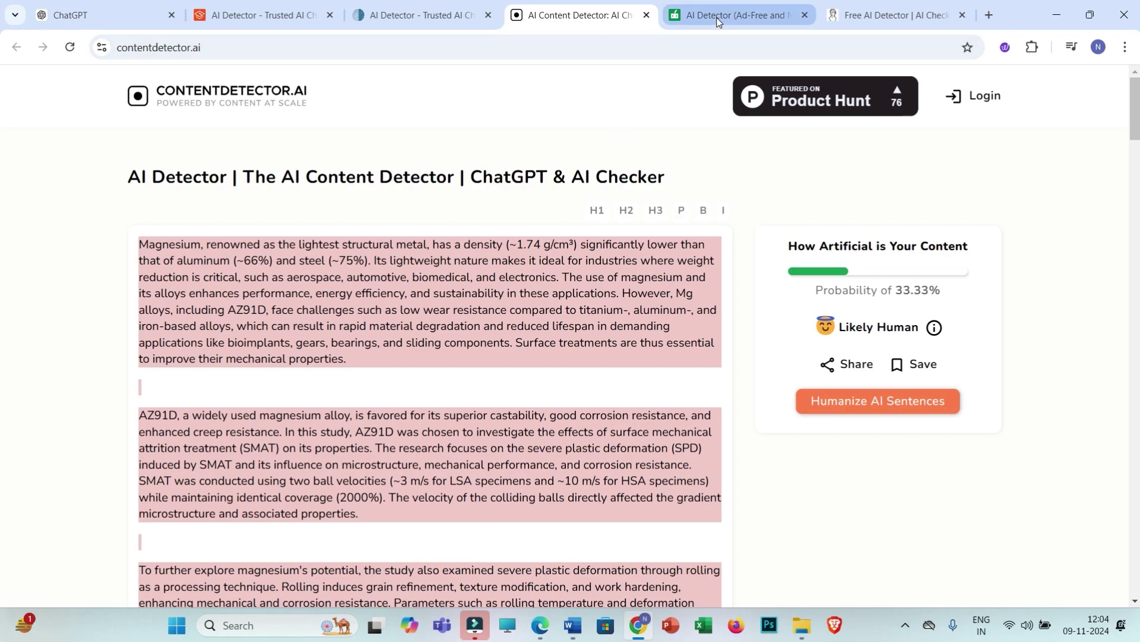
# Paste the rewrite over QuillBot's old essay and analyze it, still rated 100% AI-generated.
pyautogui.click(462, 348)
pyautogui.hotkey('ctrl', 'a')
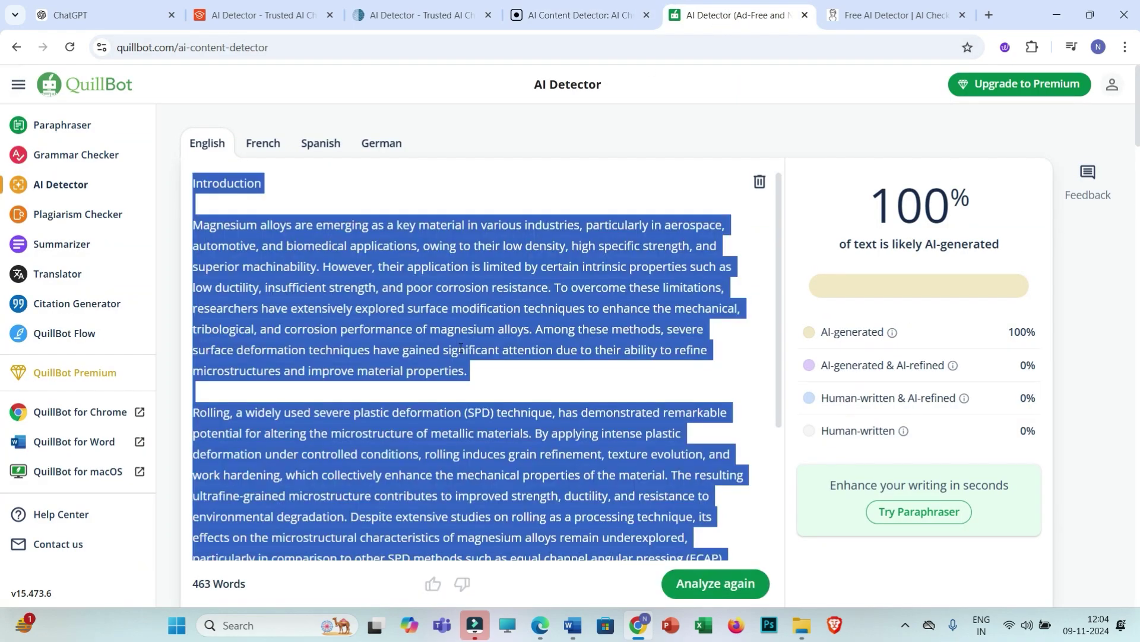
pyautogui.press('BackSpace')
pyautogui.hotkey('ctrl', 'v')
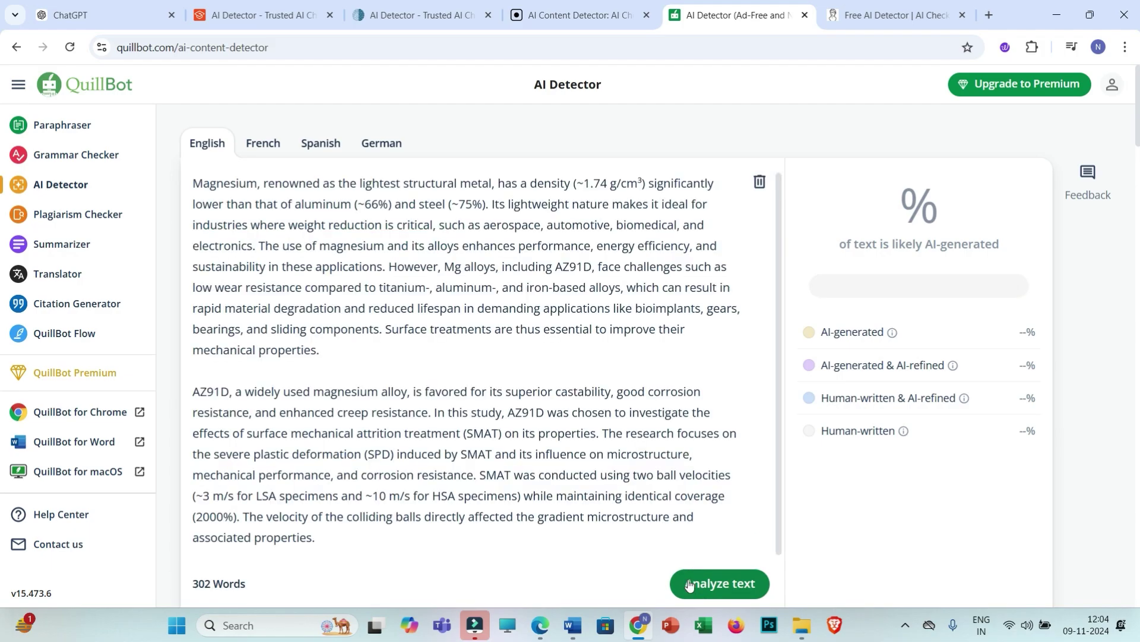
pyautogui.click(709, 592)
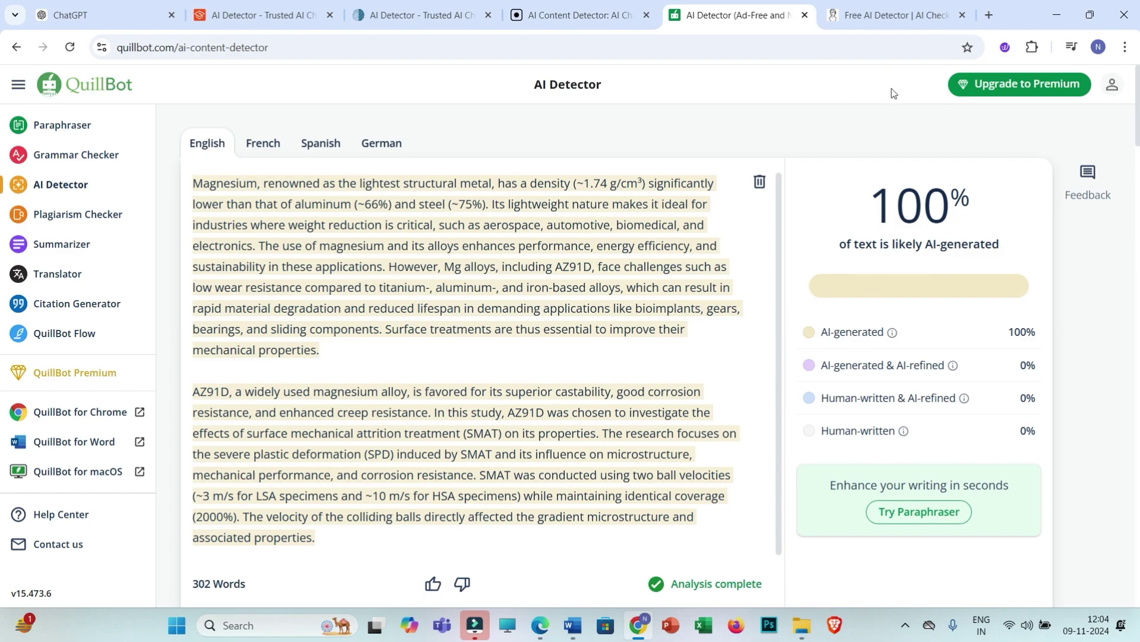
# Swap Julius AI Detector's old article for the rewritten introduction and run Detect AI.
pyautogui.click(868, 19)
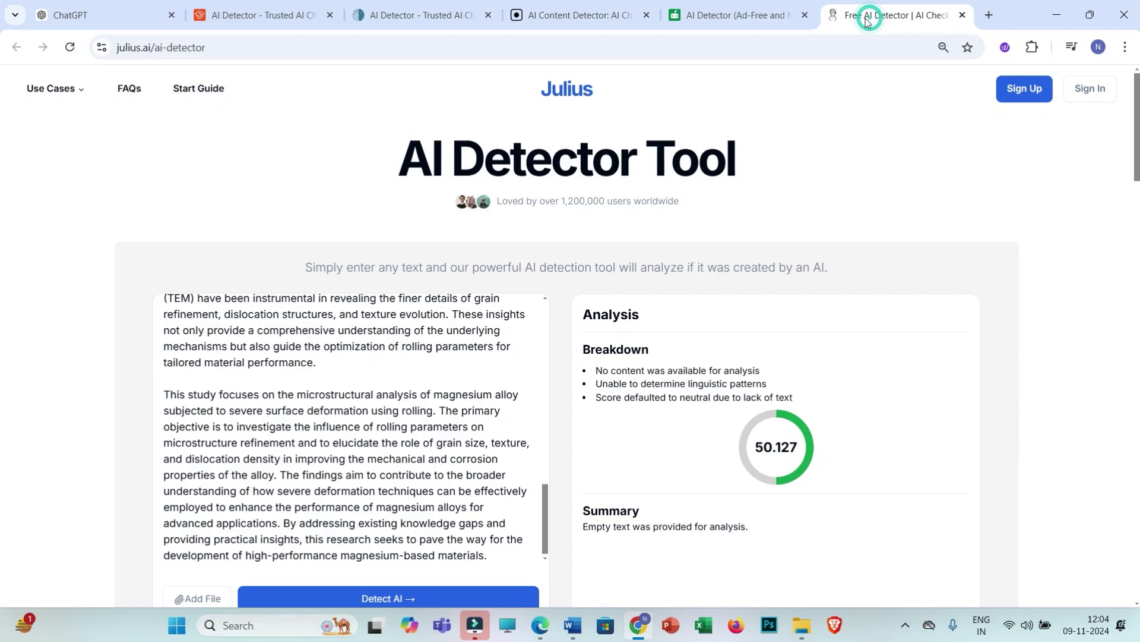
pyautogui.click(409, 458)
pyautogui.hotkey('ctrl', 'a')
pyautogui.press('BackSpace')
pyautogui.hotkey('ctrl', 'v')
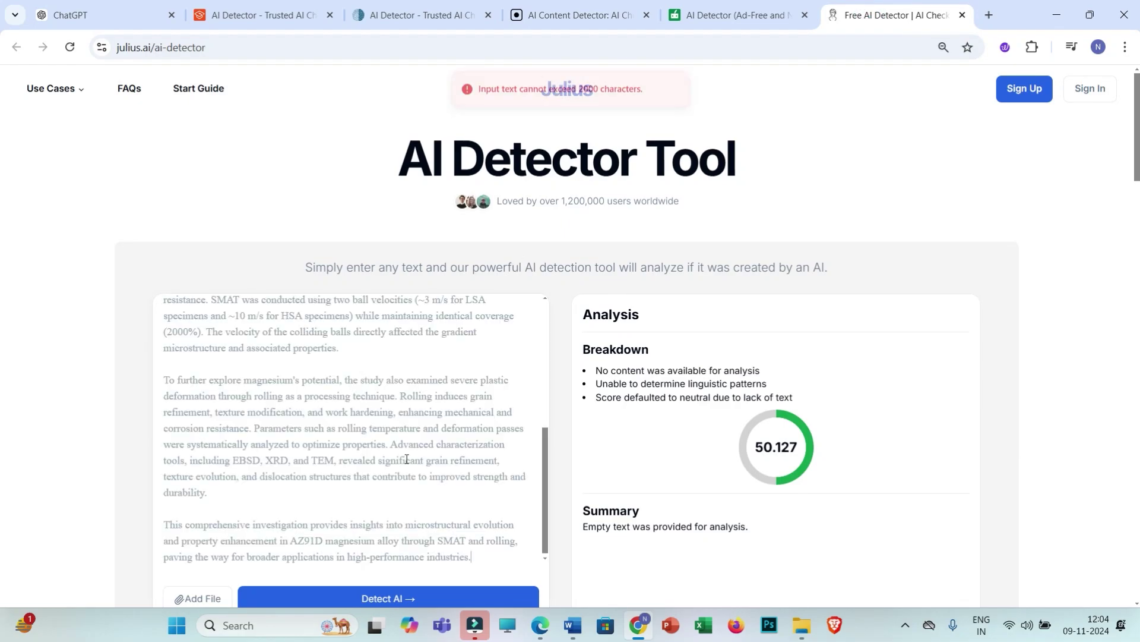
pyautogui.click(398, 596)
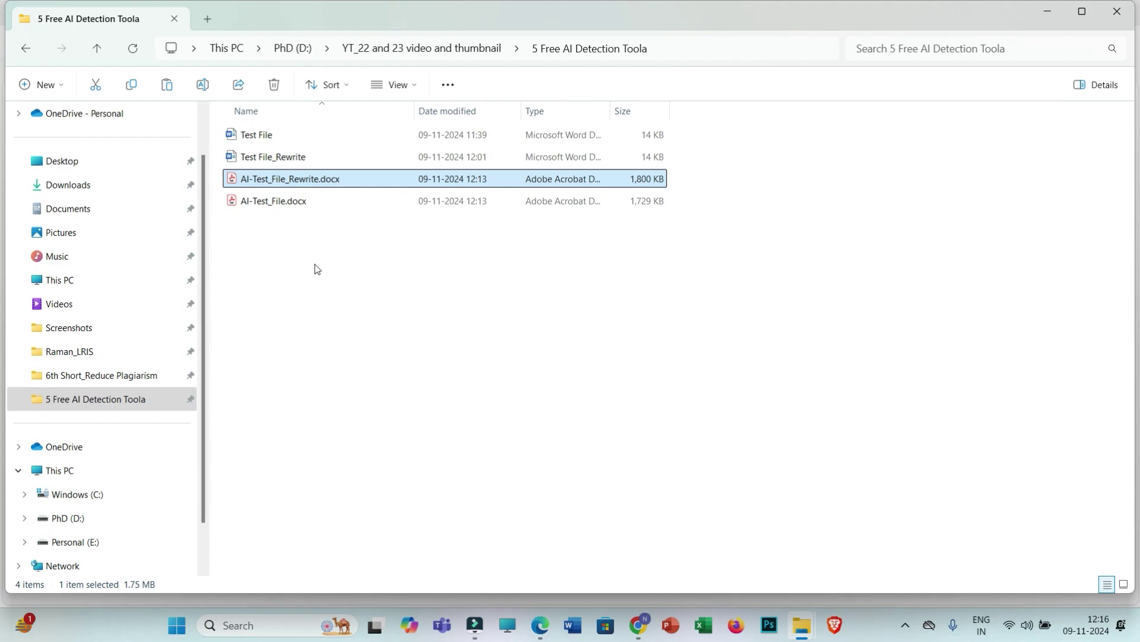
# Select the AI-Test report files, then open AI-Test_File.docx's Turnitin report in Acrobat.
pyautogui.click(316, 268)
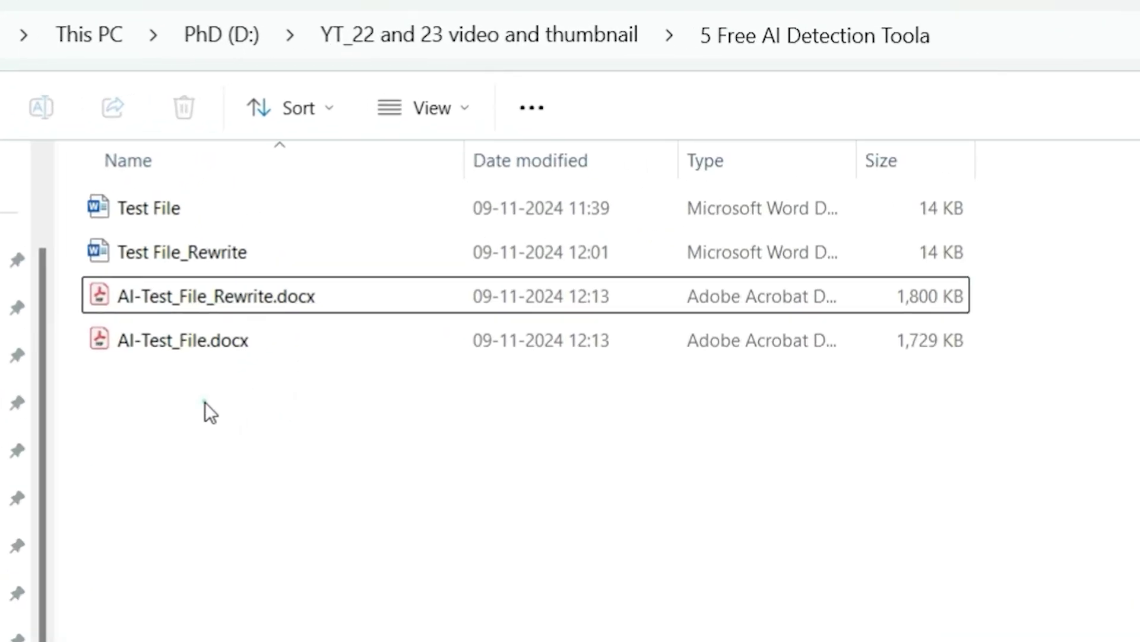
pyautogui.moveTo(284, 232); pyautogui.dragTo(270, 182)
pyautogui.moveTo(177, 302); pyautogui.dragTo(169, 309)
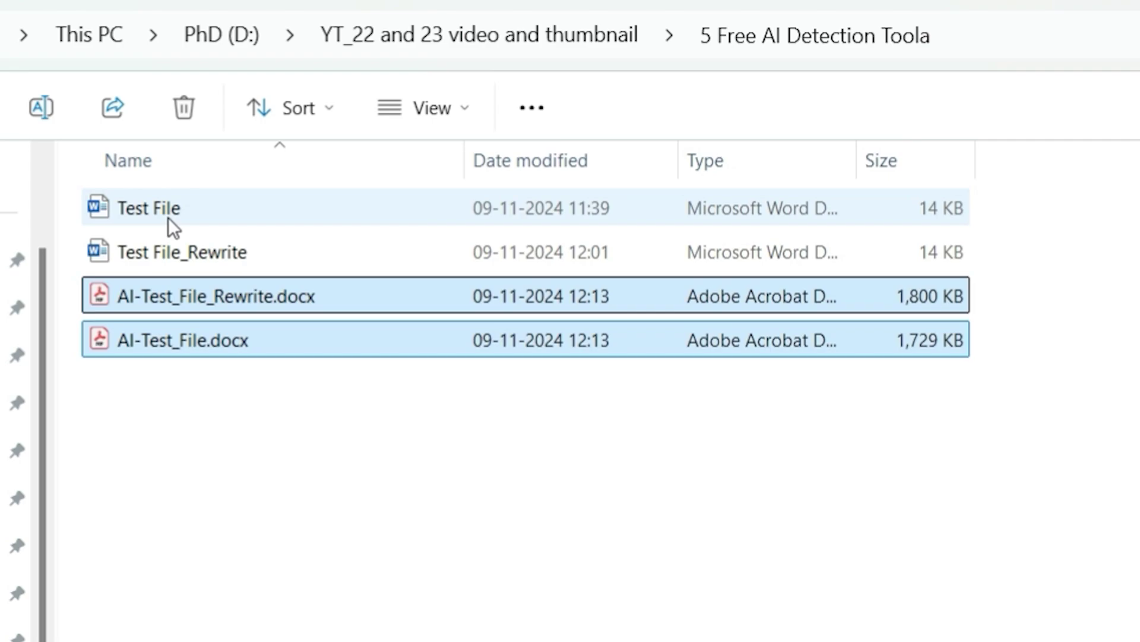
pyautogui.moveTo(174, 214)
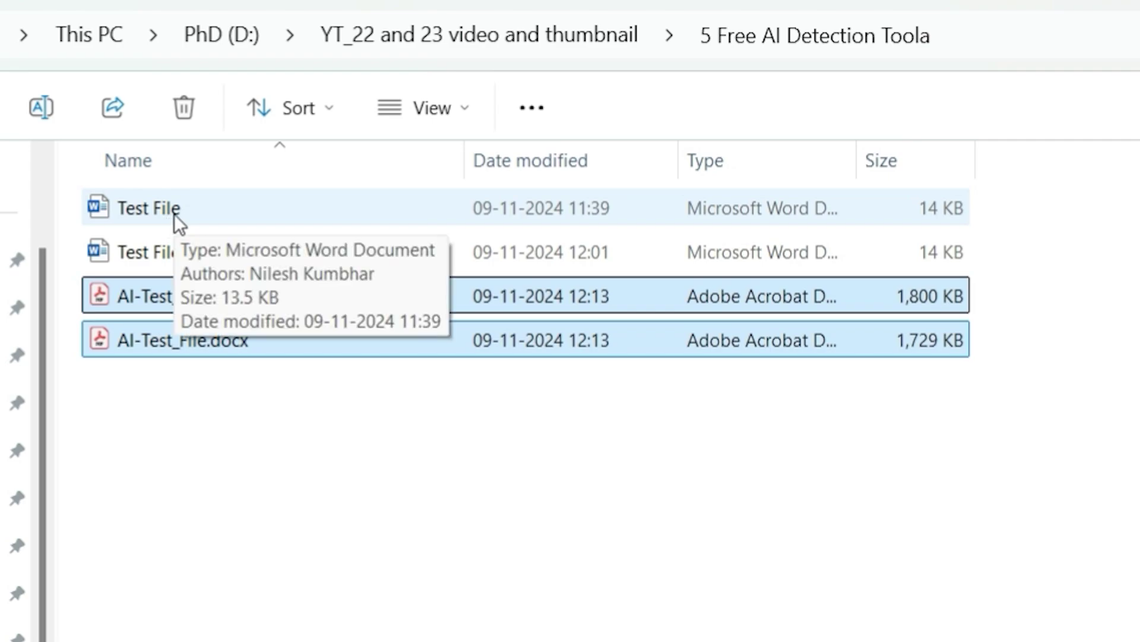
pyautogui.click(174, 214)
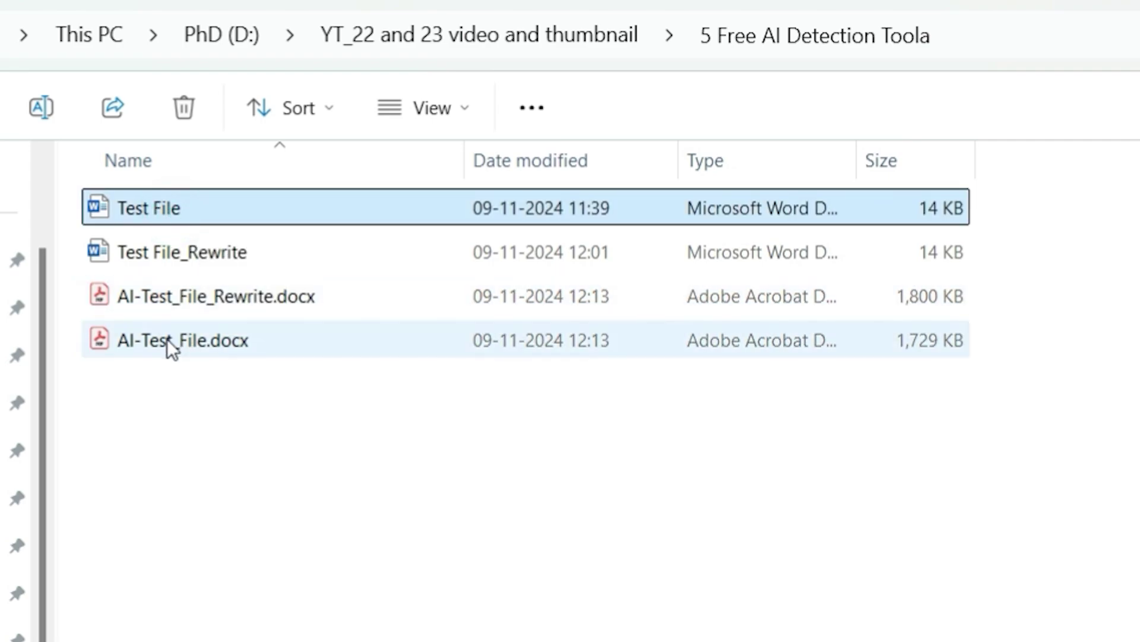
pyautogui.click(169, 342)
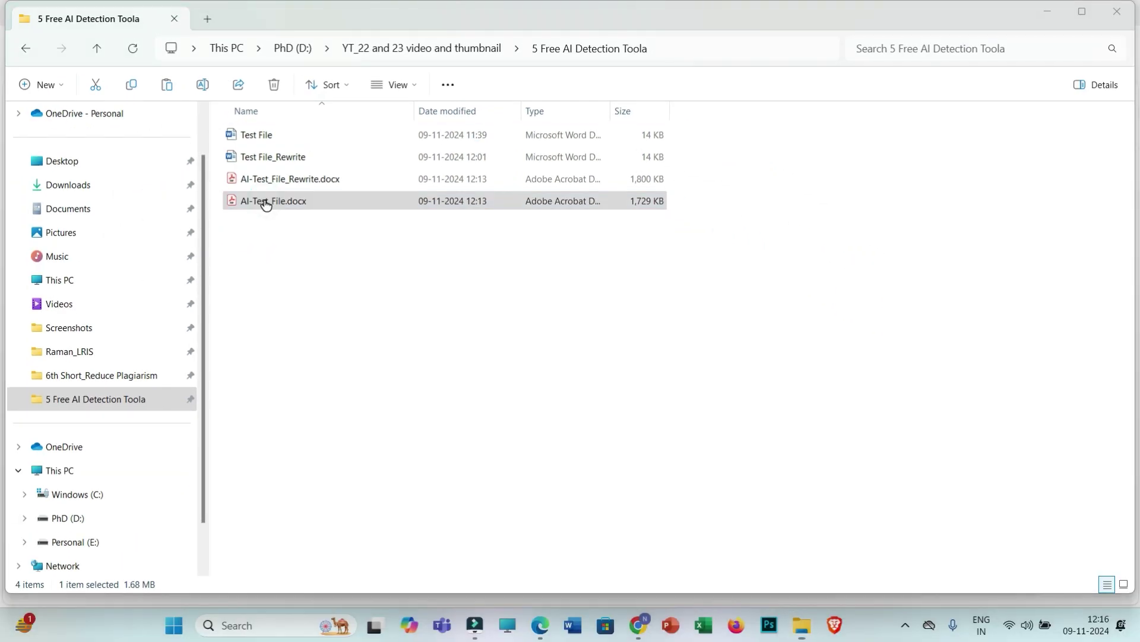
pyautogui.doubleClick(265, 201)
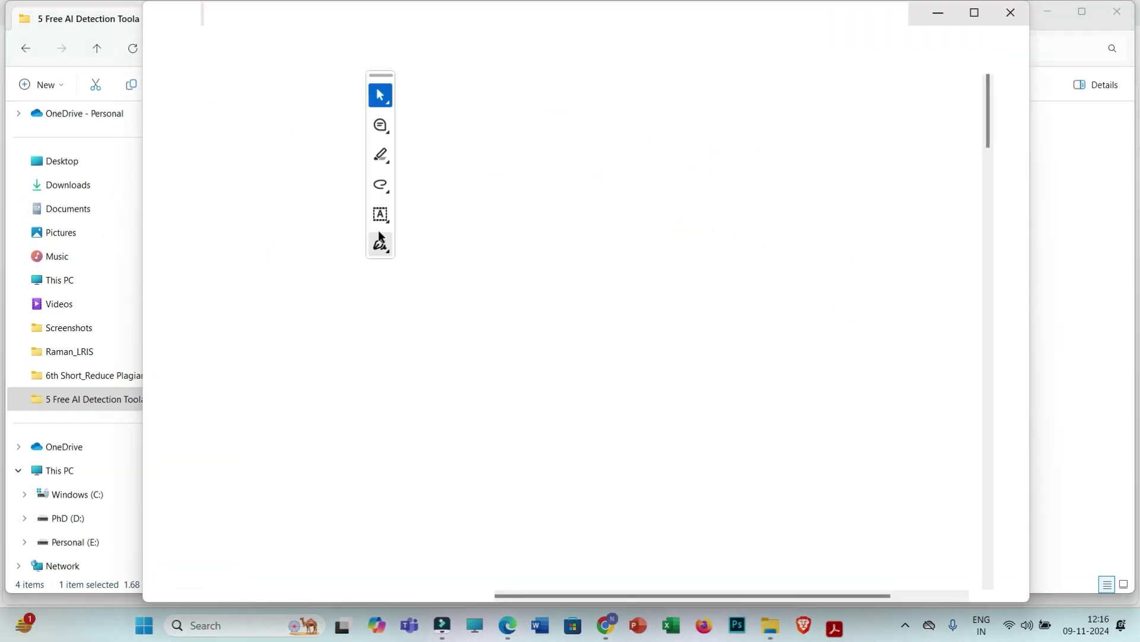
# Review the original Turnitin report's 100% detected as AI heading, then close it.
pyautogui.click(975, 12)
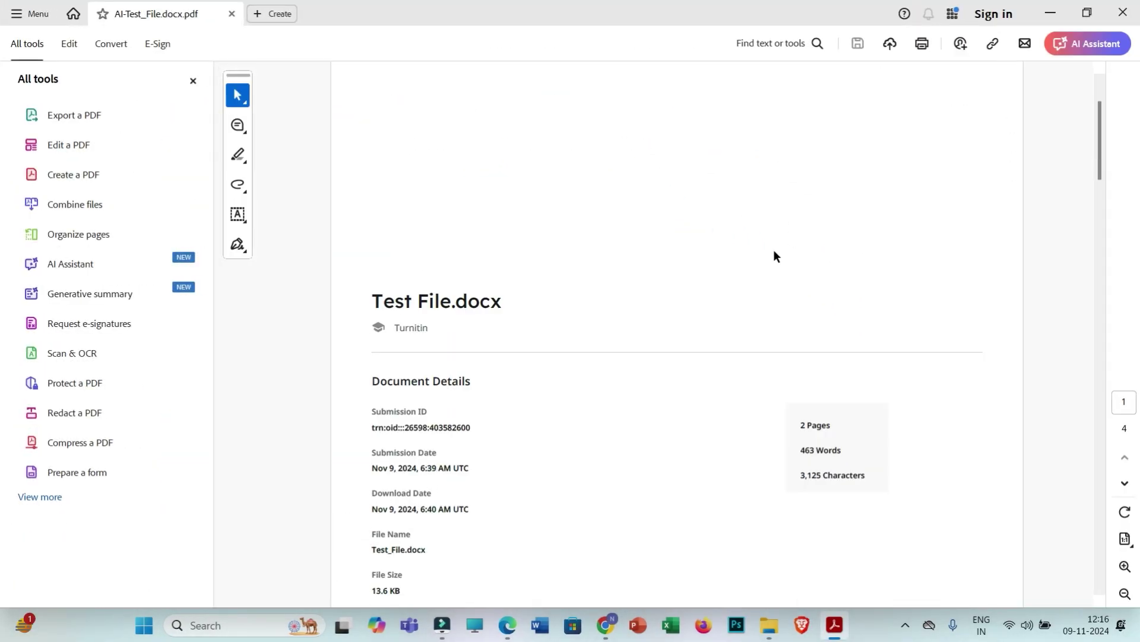
pyautogui.scroll(-12, 773, 249)
pyautogui.scroll(2, 666, 297)
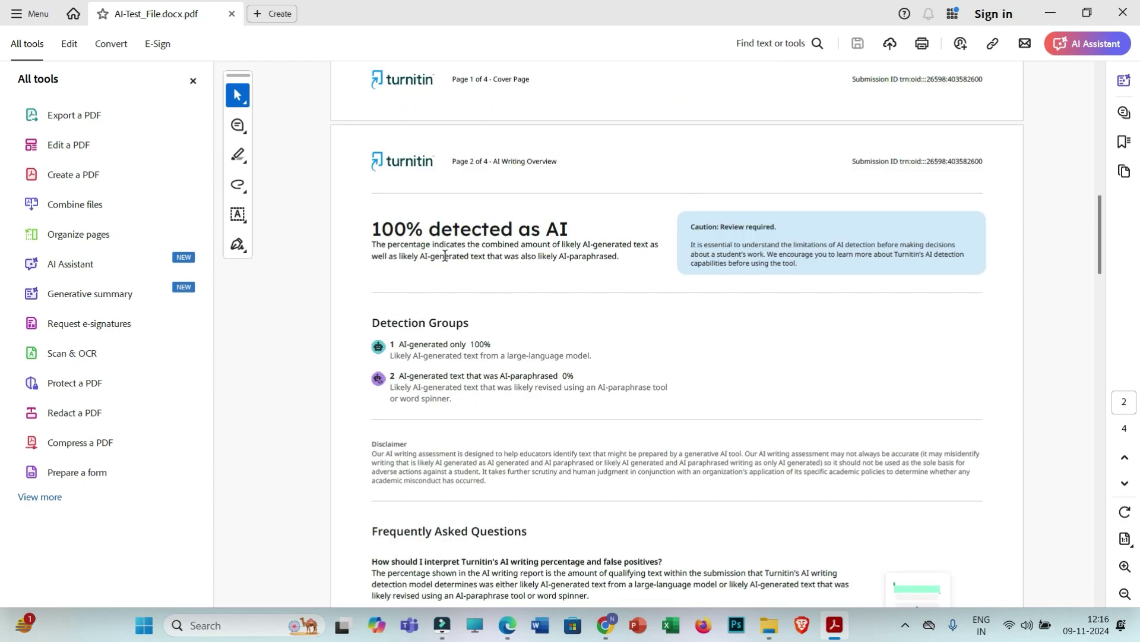
pyautogui.scroll(1, 399, 244)
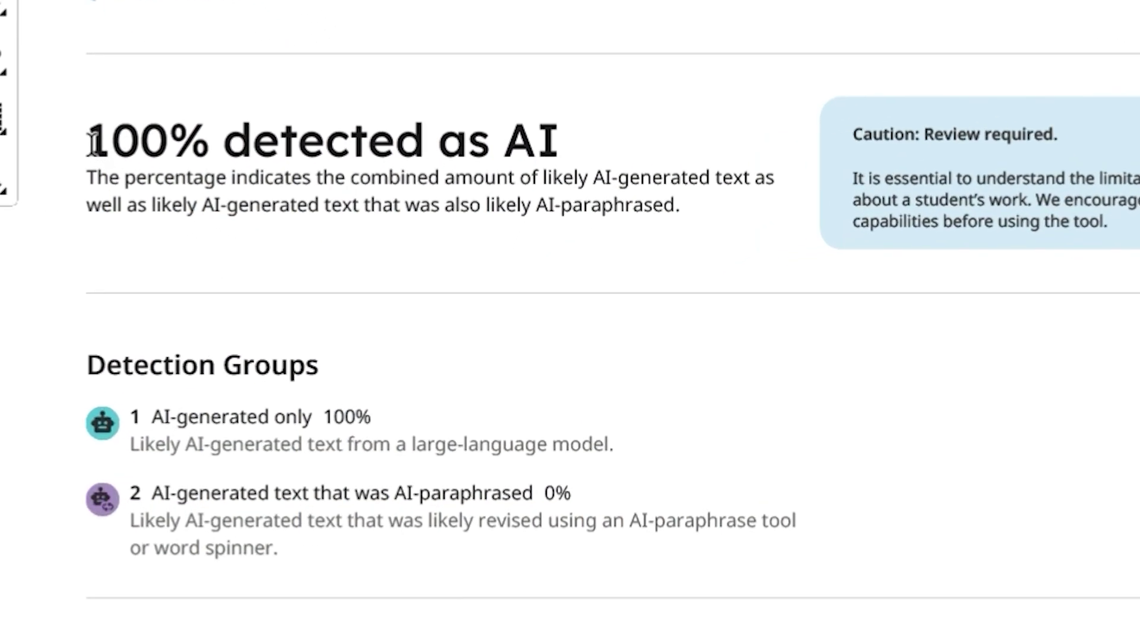
pyautogui.moveTo(288, 224); pyautogui.dragTo(395, 221)
pyautogui.moveTo(302, 127); pyautogui.dragTo(571, 122)
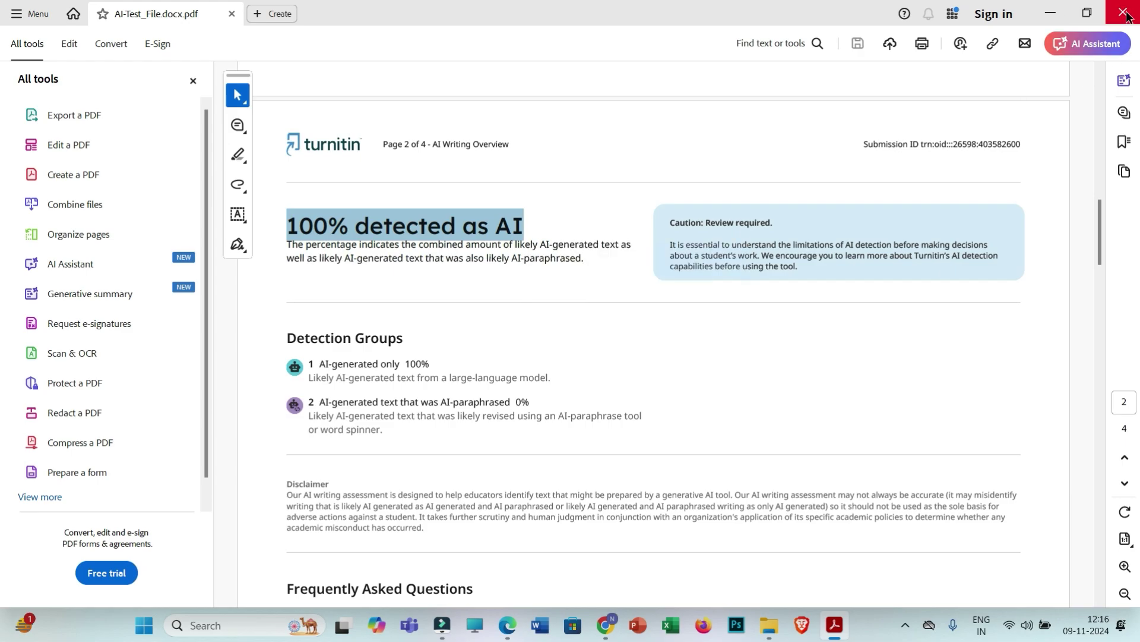
pyautogui.click(1123, 12)
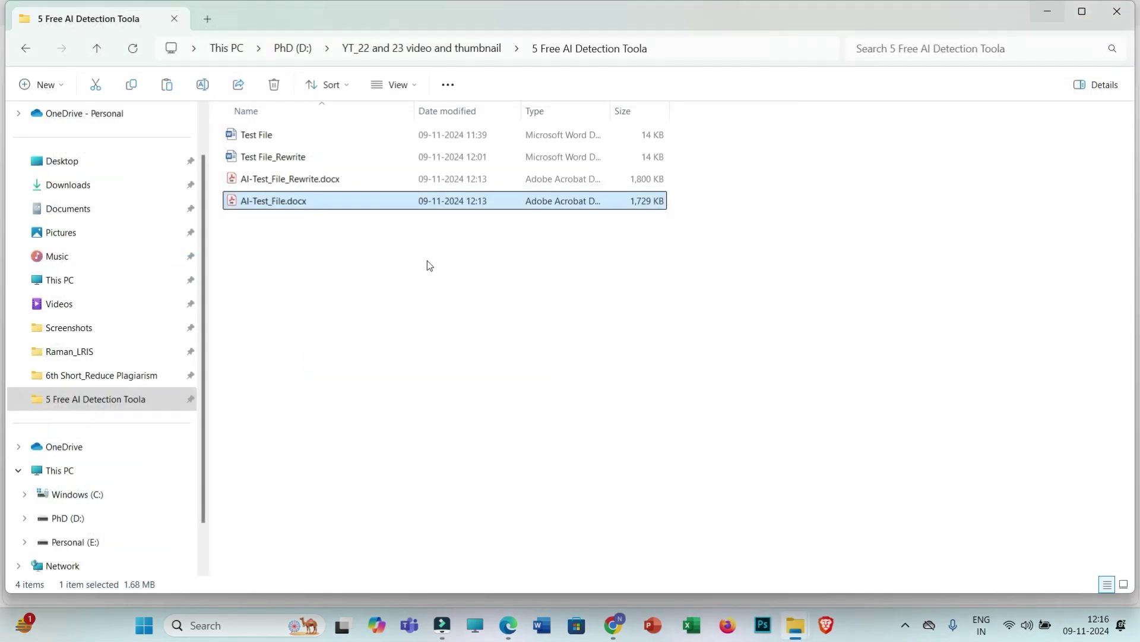
# Open the AI-Test_File_Rewrite.docx report, showing 20% detected as AI.
pyautogui.doubleClick(269, 180)
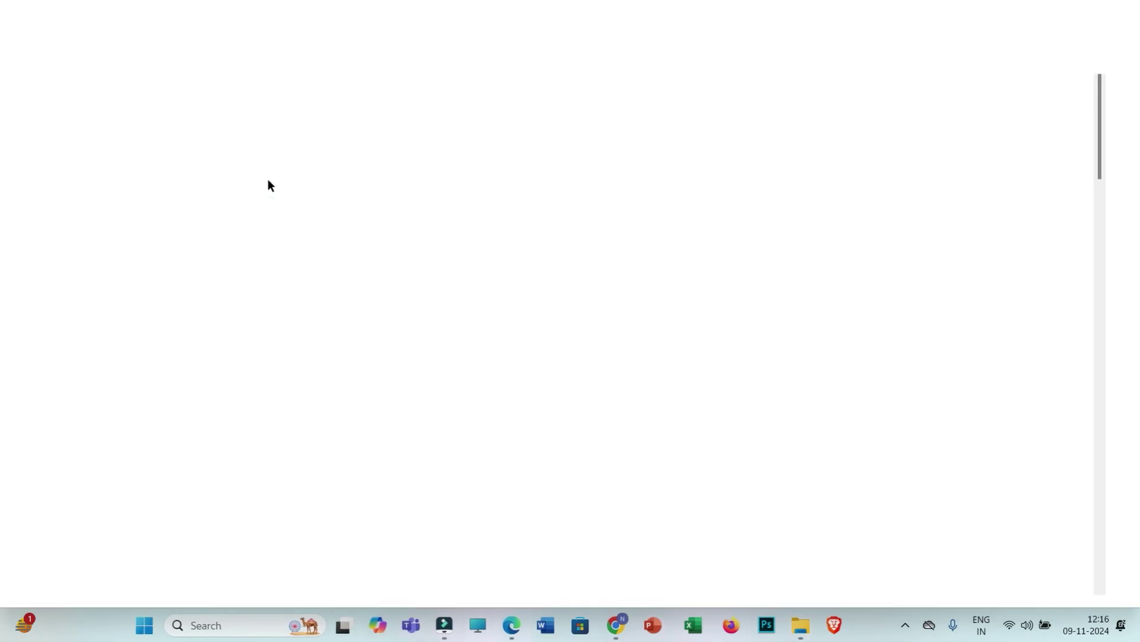
pyautogui.scroll(-10, 558, 279)
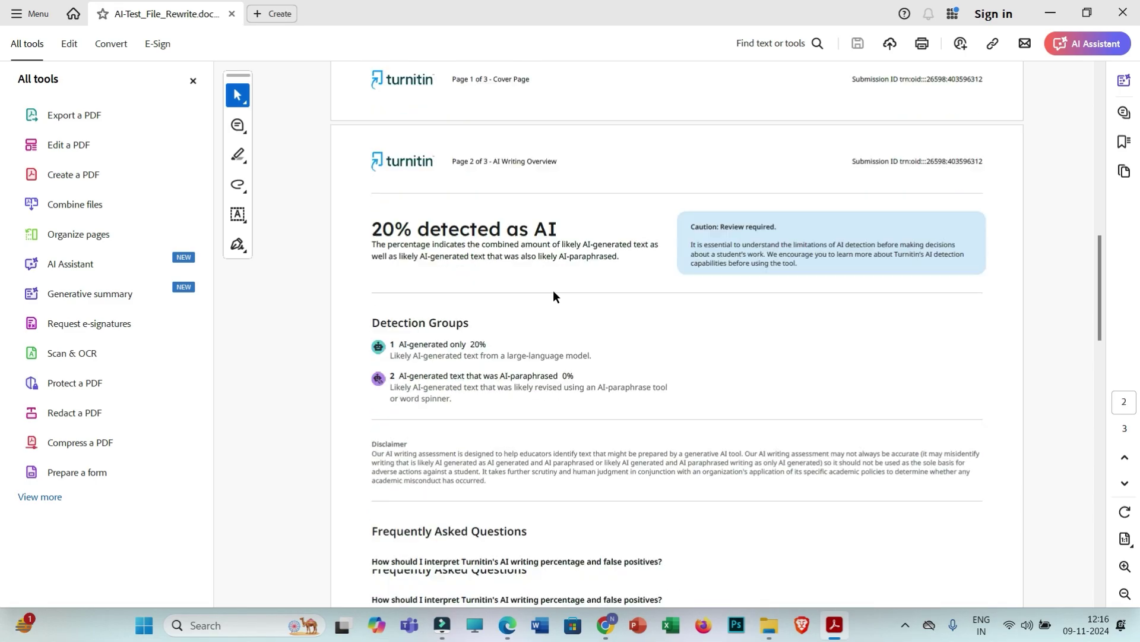
pyautogui.scroll(2, 392, 232)
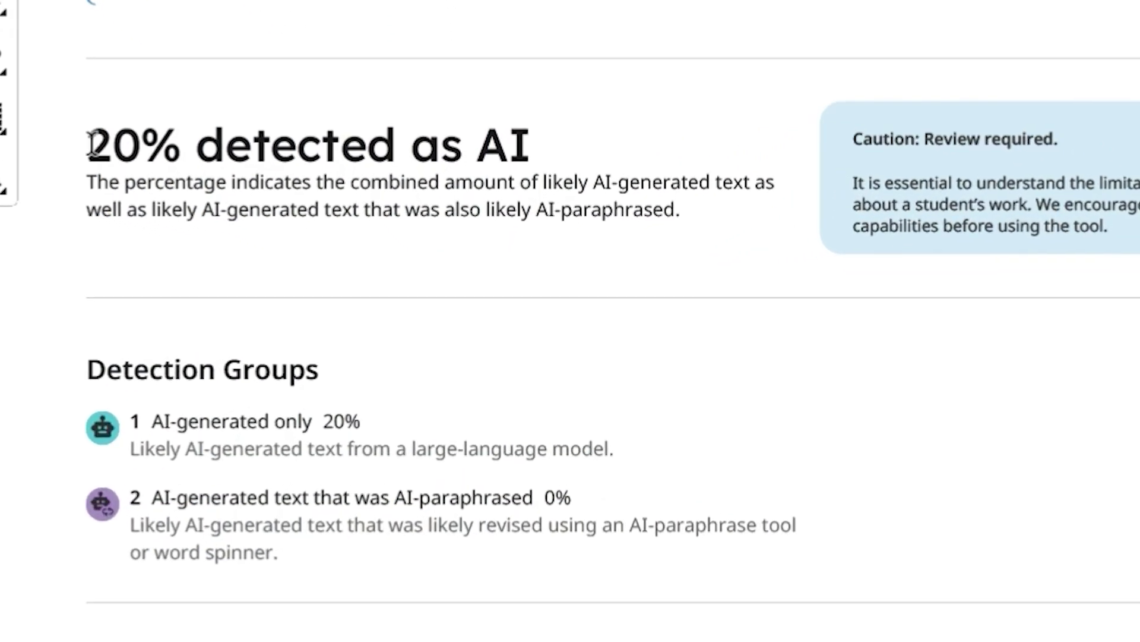